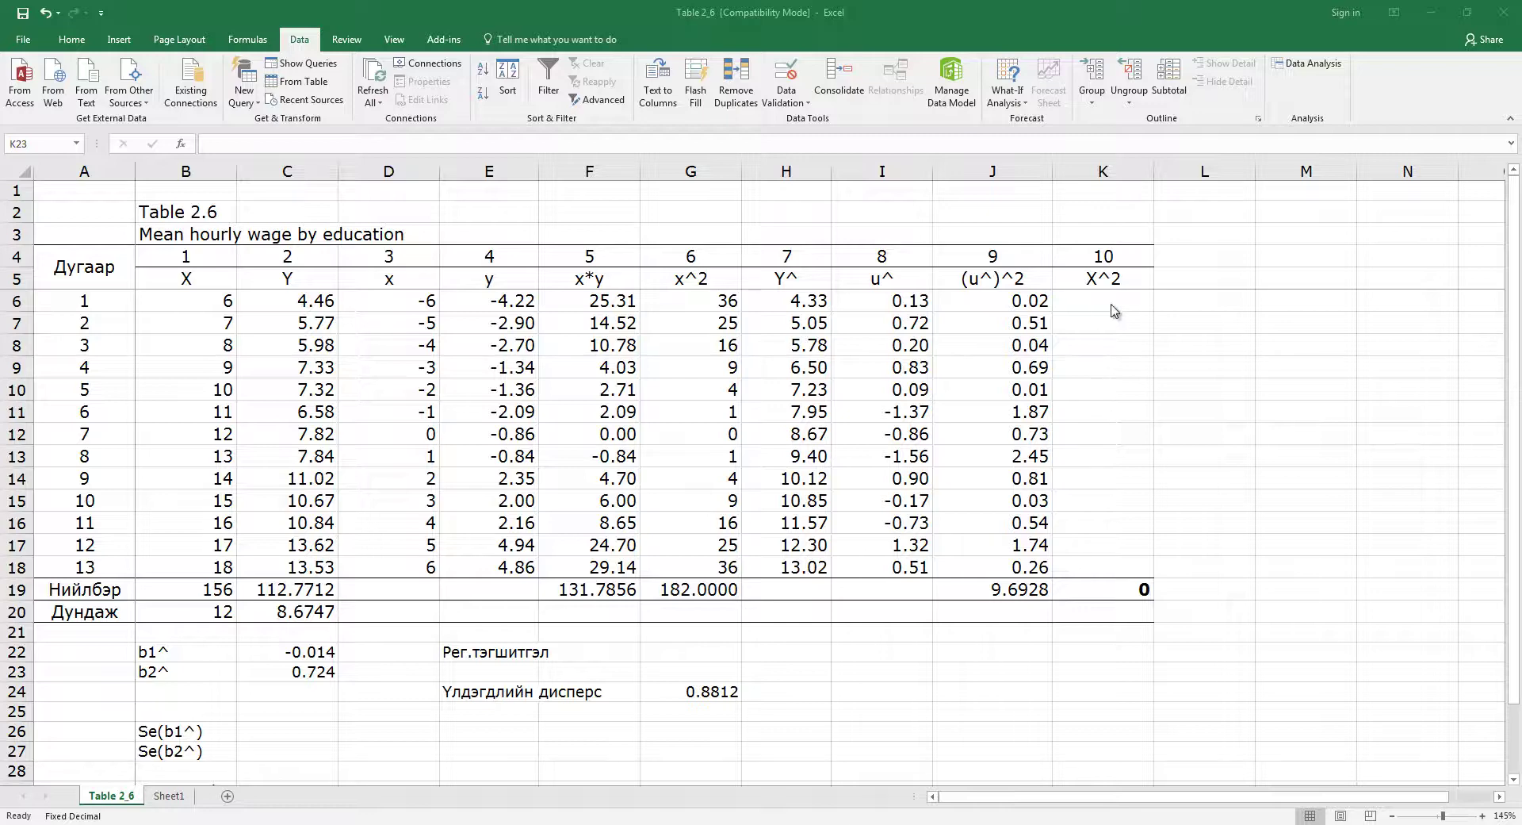
Step: Enter =B6^2 in K6 to square the first X value
left_click(1121, 300)
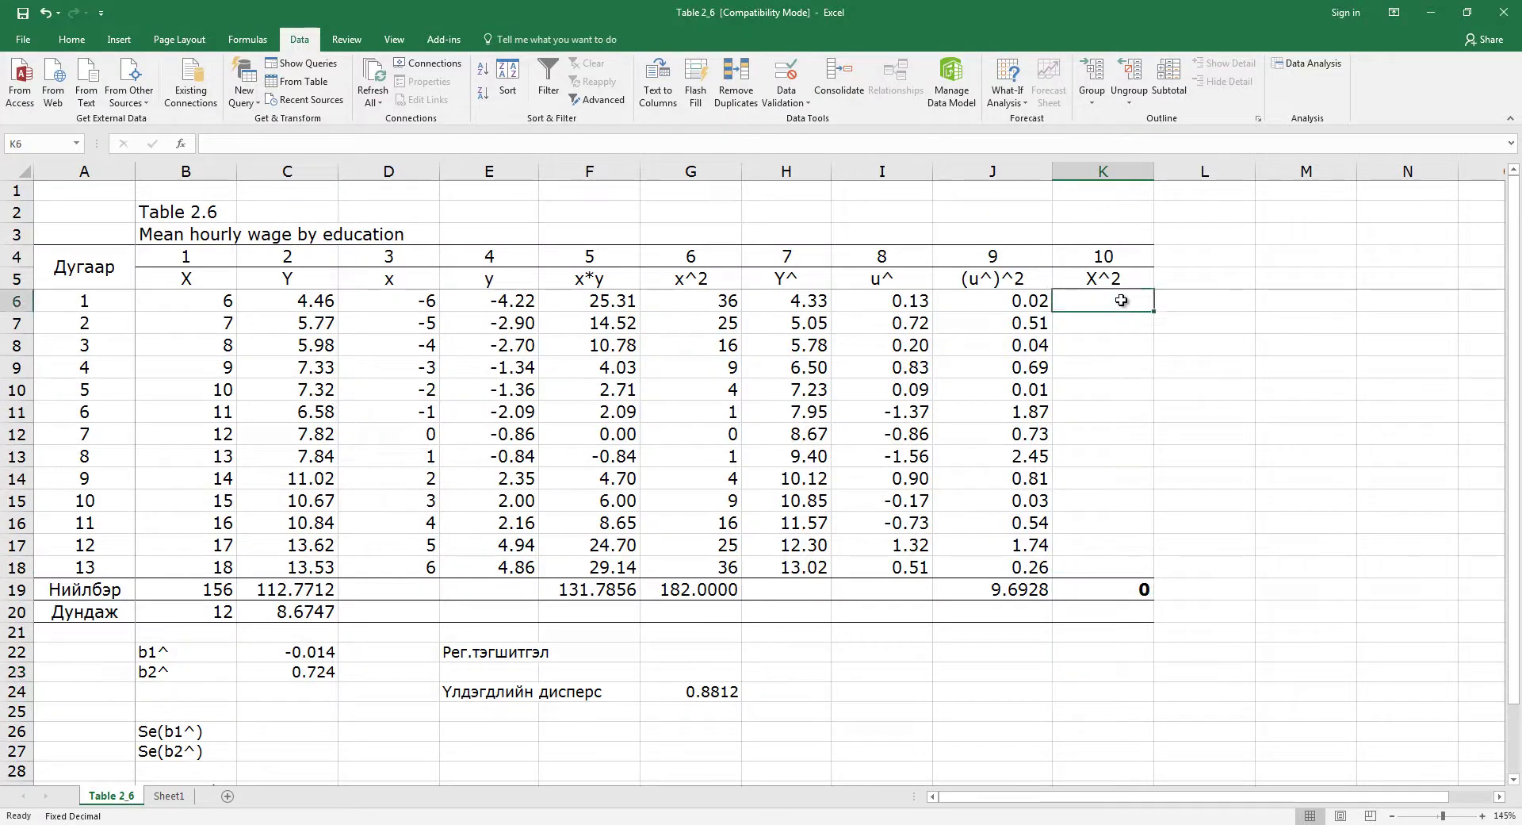
type("=")
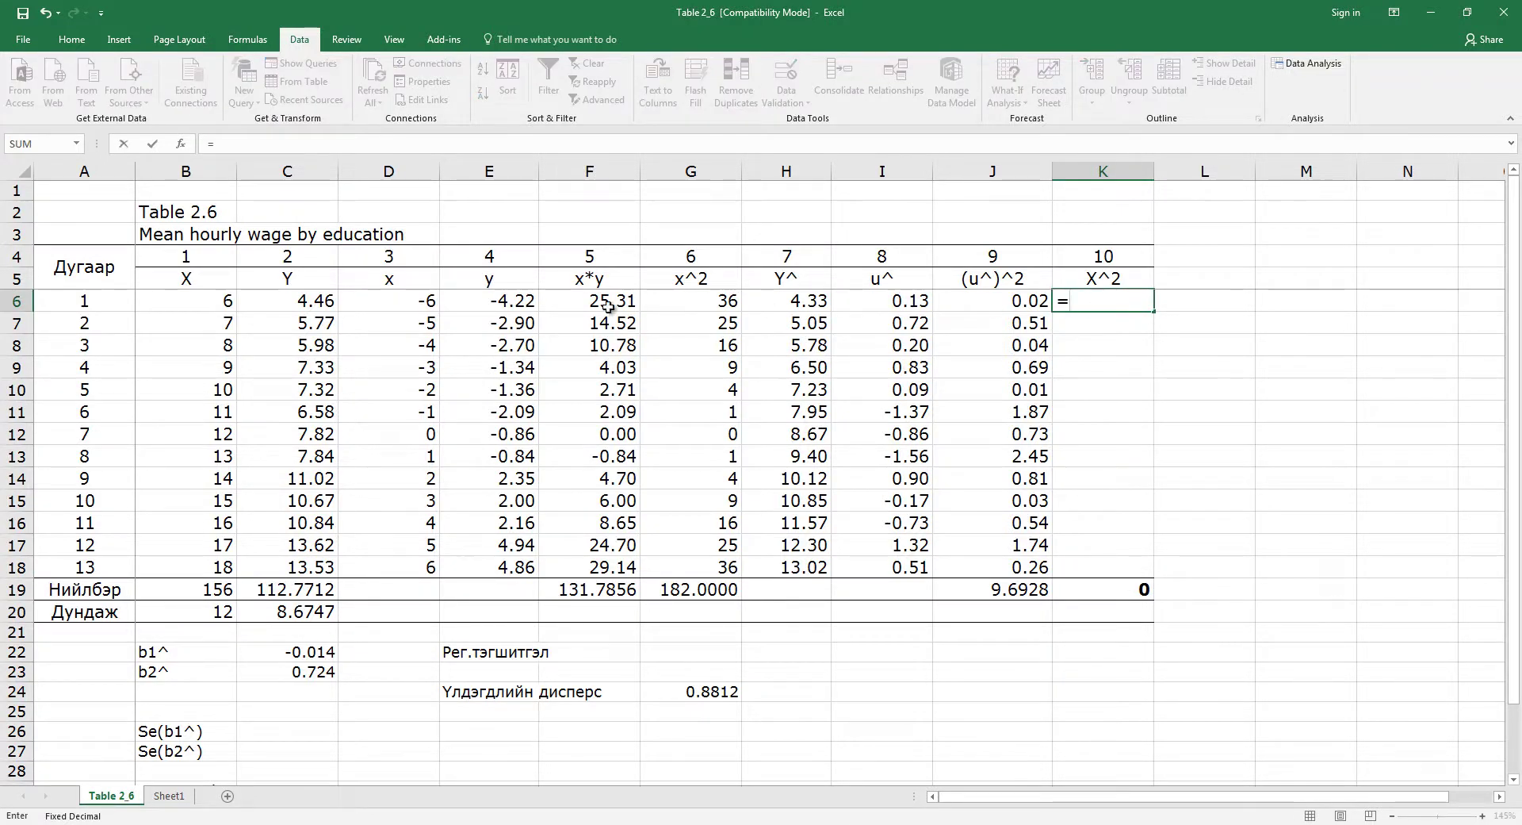
left_click(202, 302)
type("^")
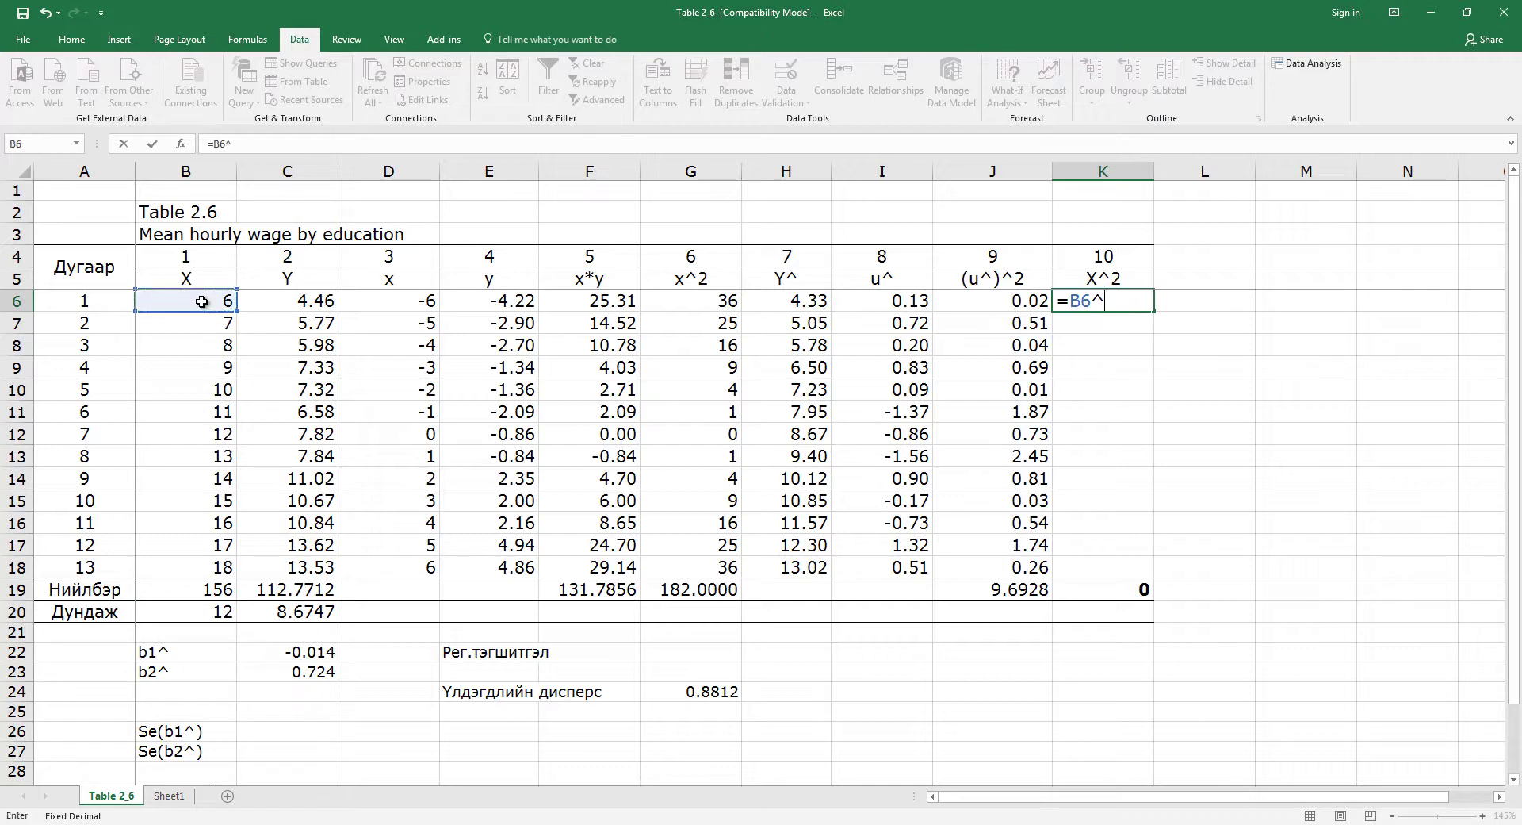
type("2")
key("Return")
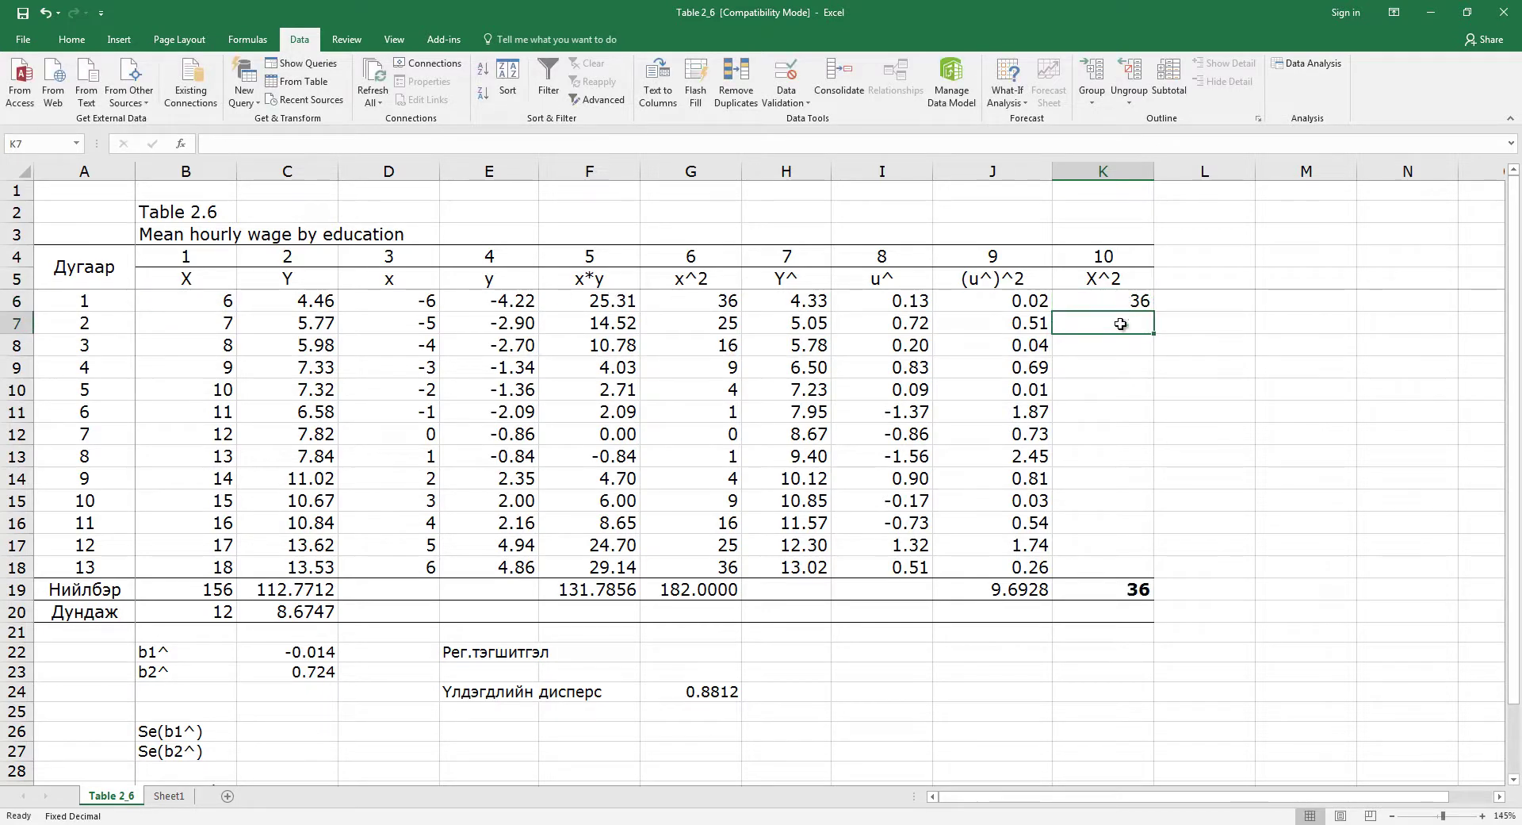
Step: Fill the square formula down K6:K18, giving values 36 to 324
left_click(1118, 301)
left_click(1118, 566, "shift")
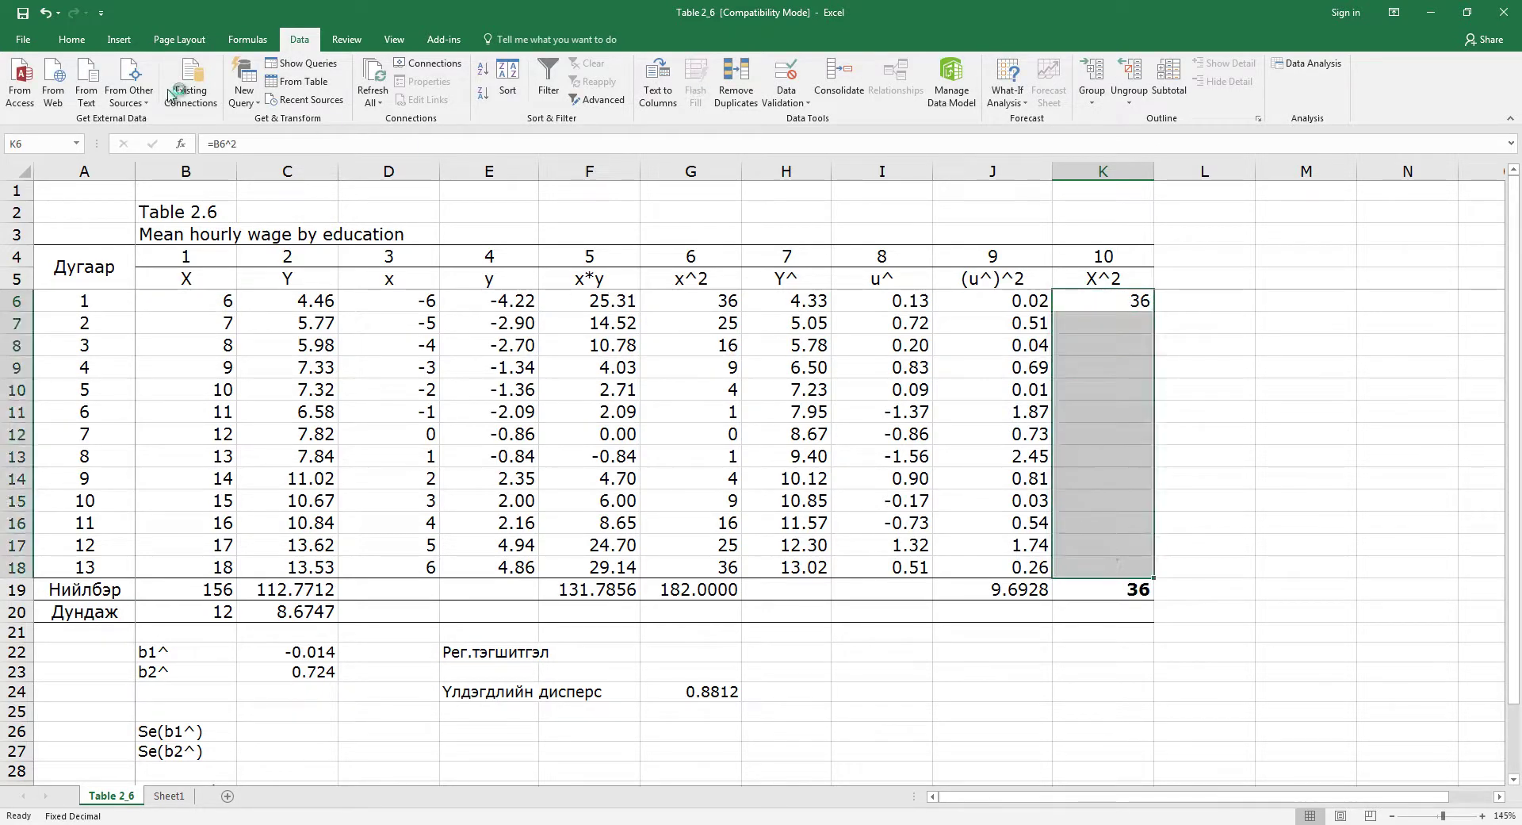
left_click(71, 39)
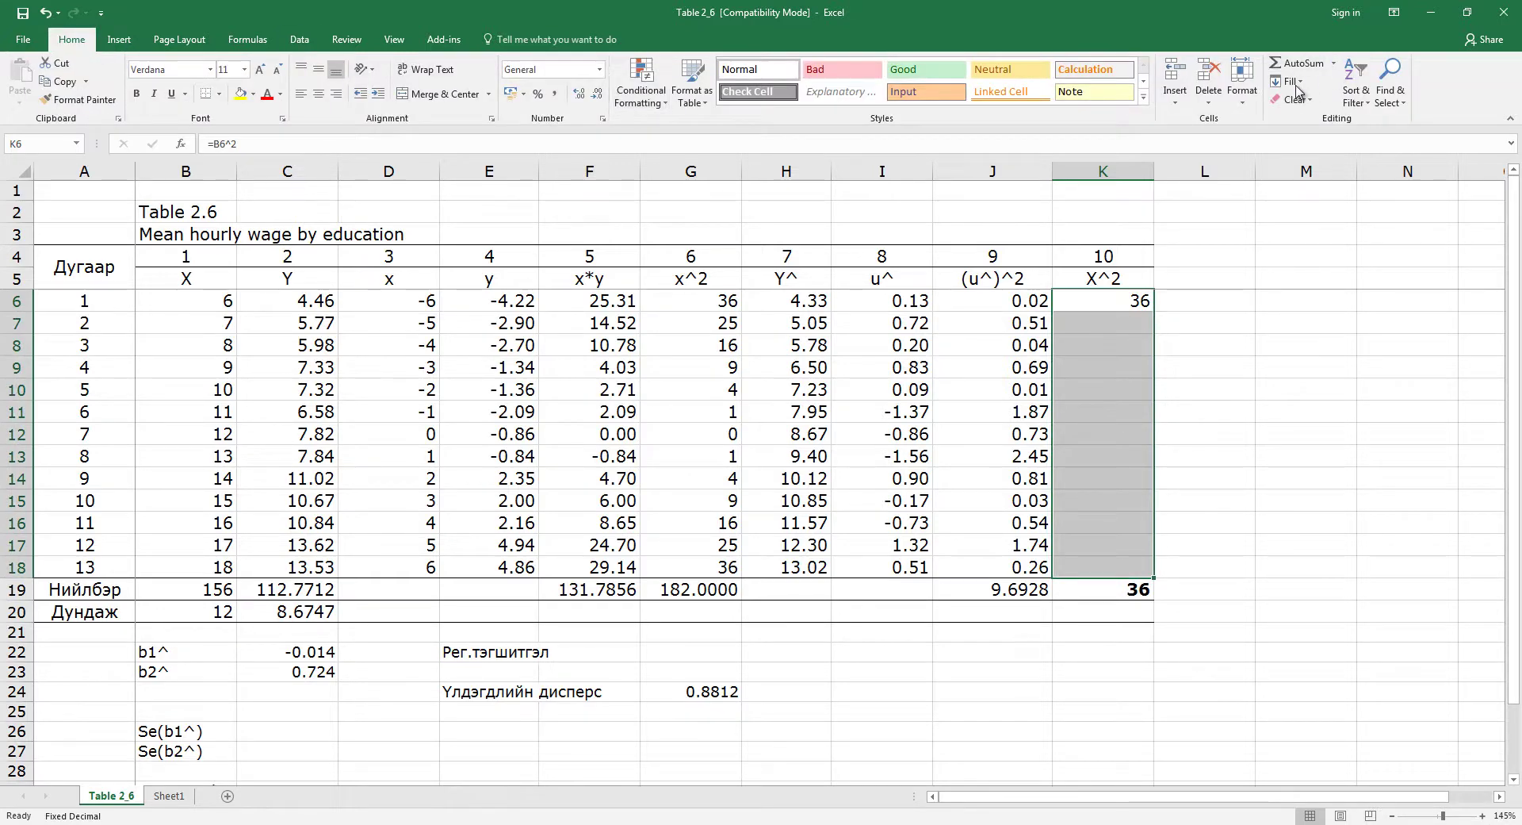
left_click(1292, 82)
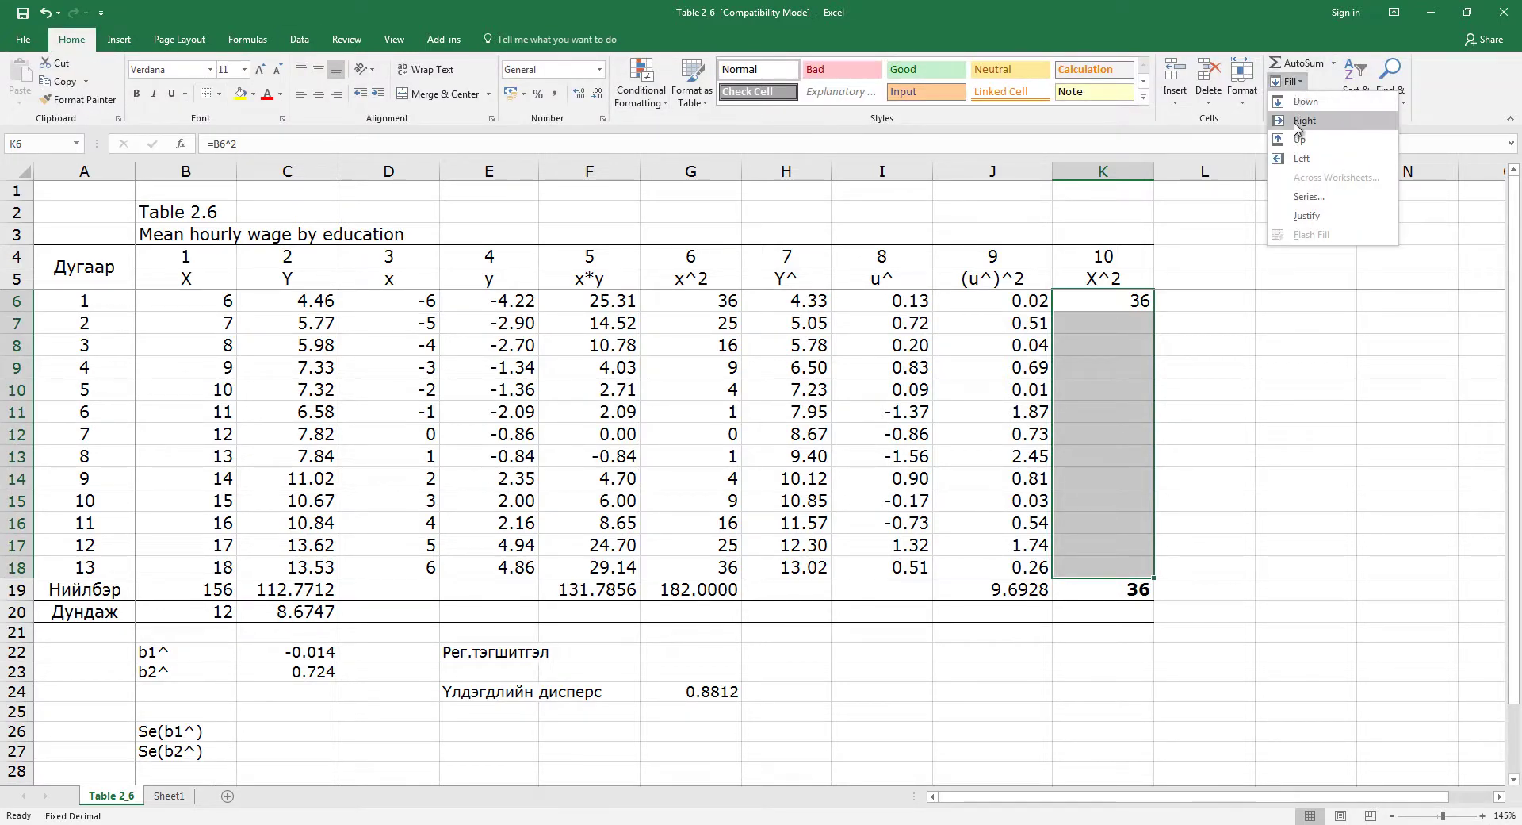
left_click(1305, 102)
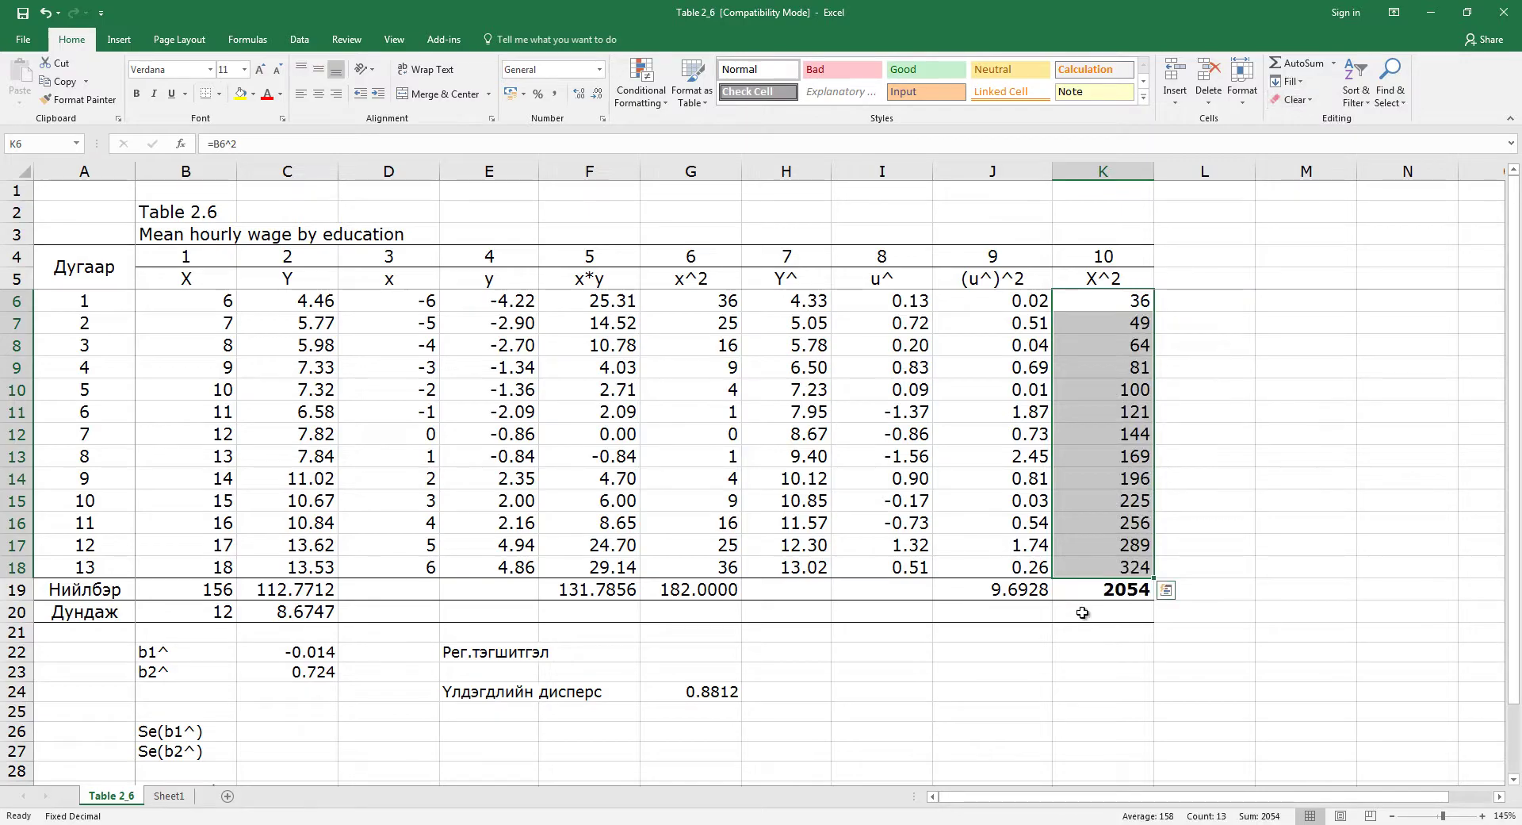
left_click(991, 652)
Step: Check the standard error formula slide in Acrobat, then return to cell C26
key("alt+Tab")
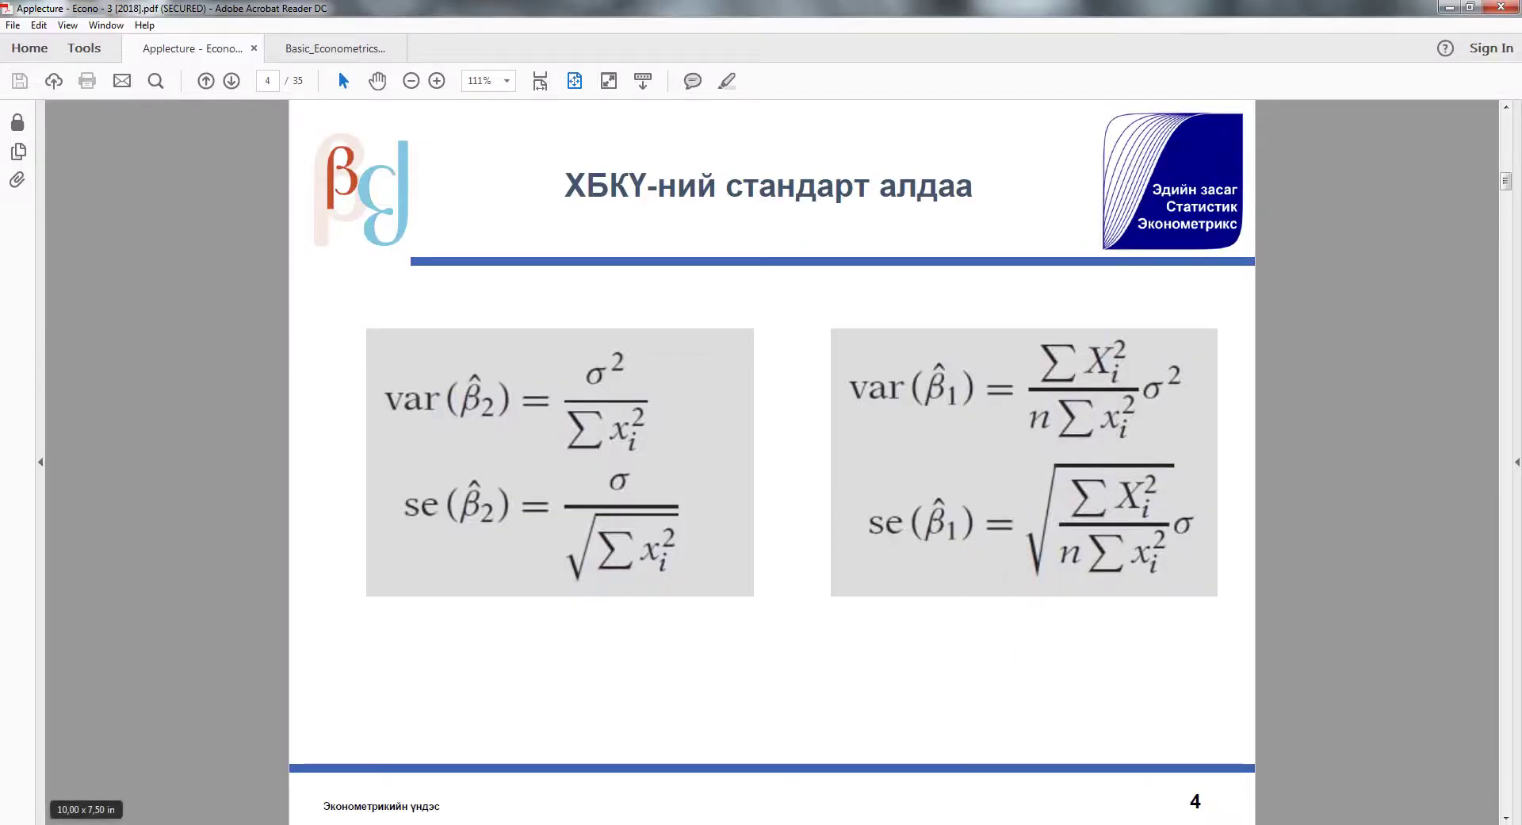
key("alt+Tab")
left_click(289, 733)
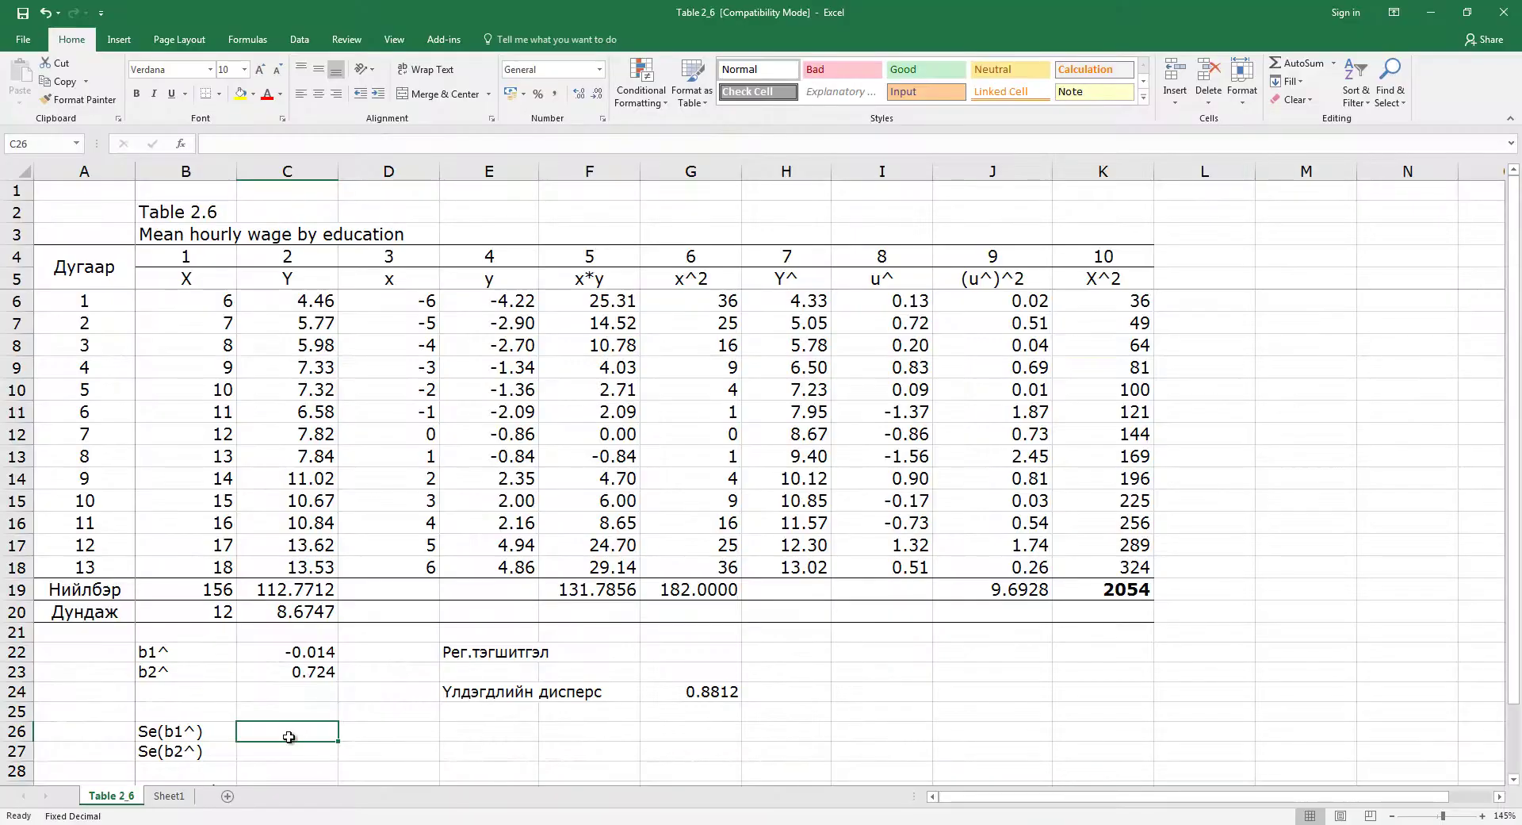
Step: Enter =(K19*G24/(13*G19))^0.5 in C26 for Se(b1^)
type("=(")
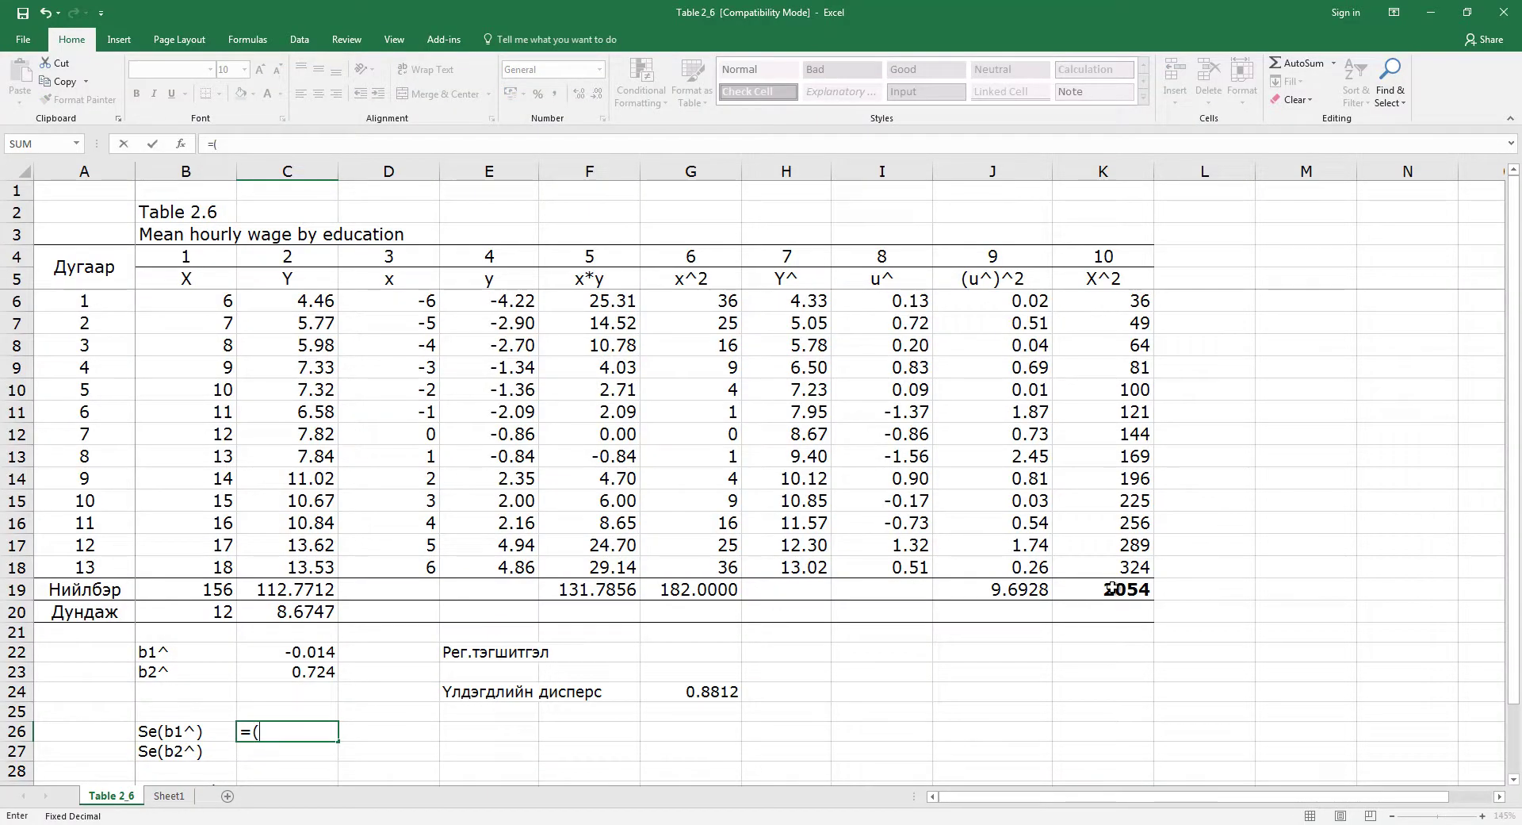
left_click(1111, 588)
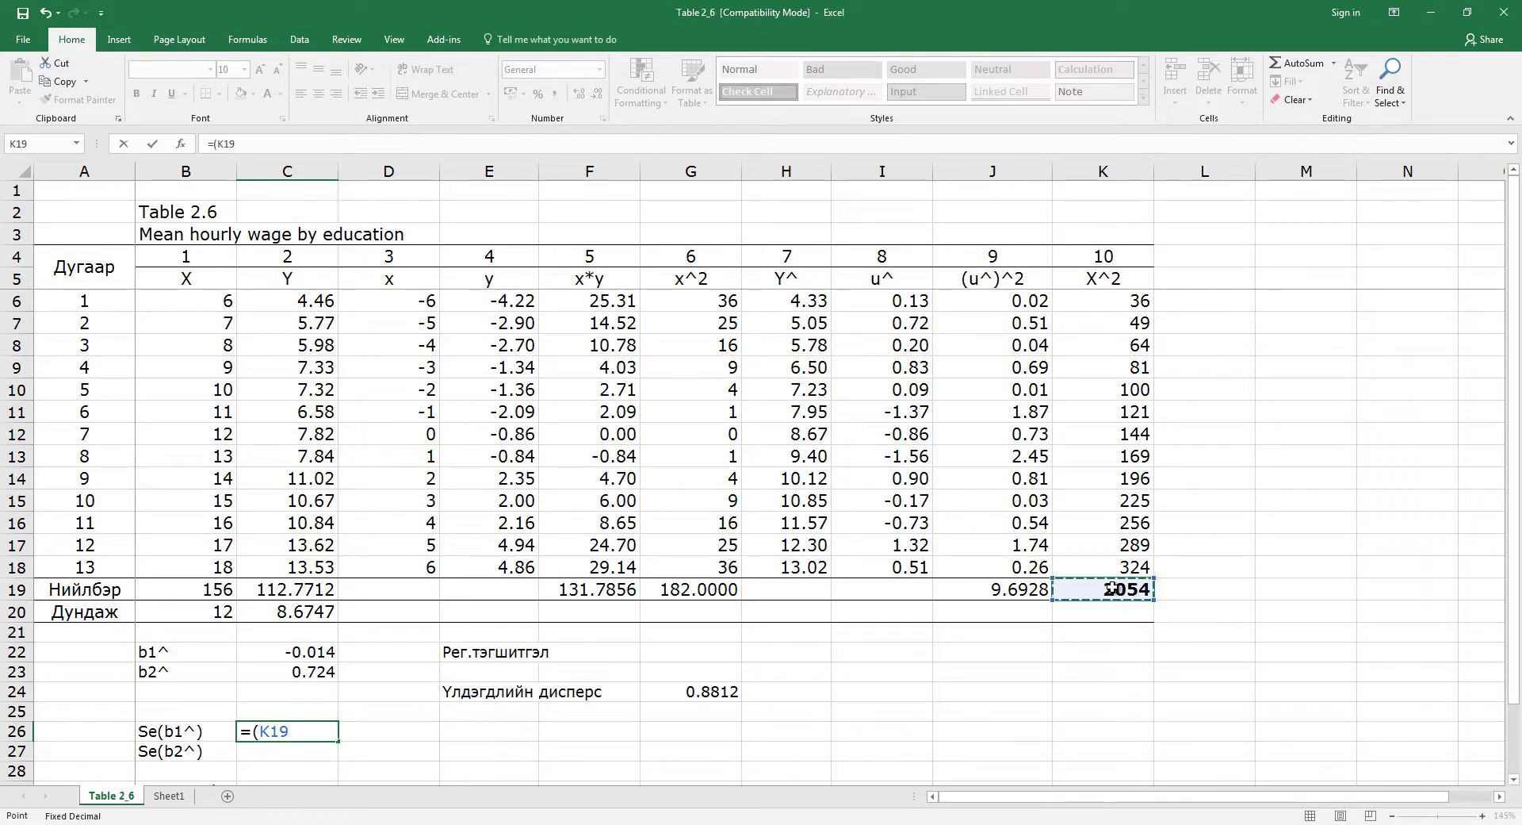
type("*")
left_click(711, 692)
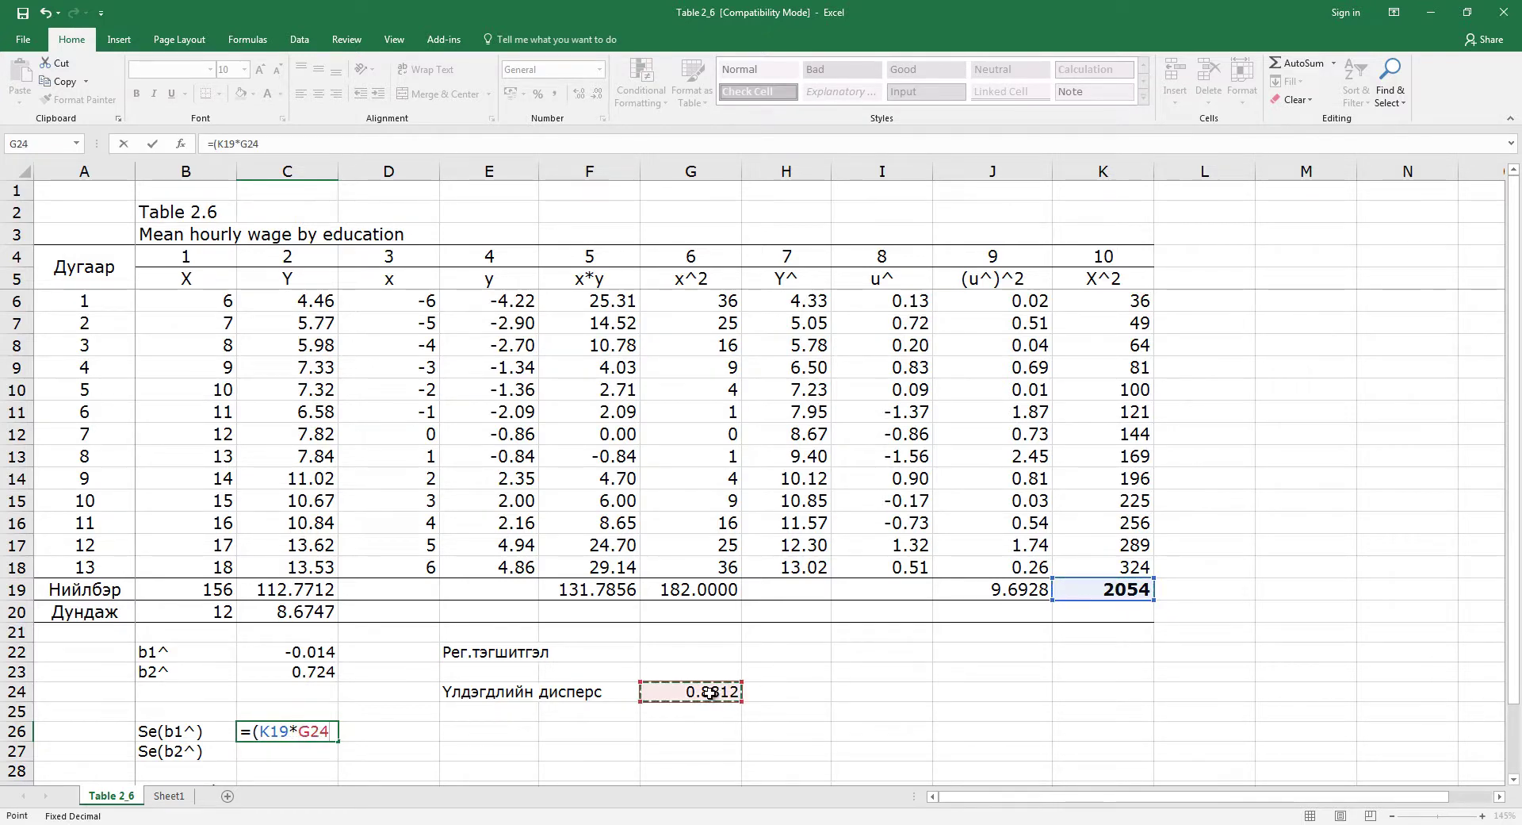
type("/(13*")
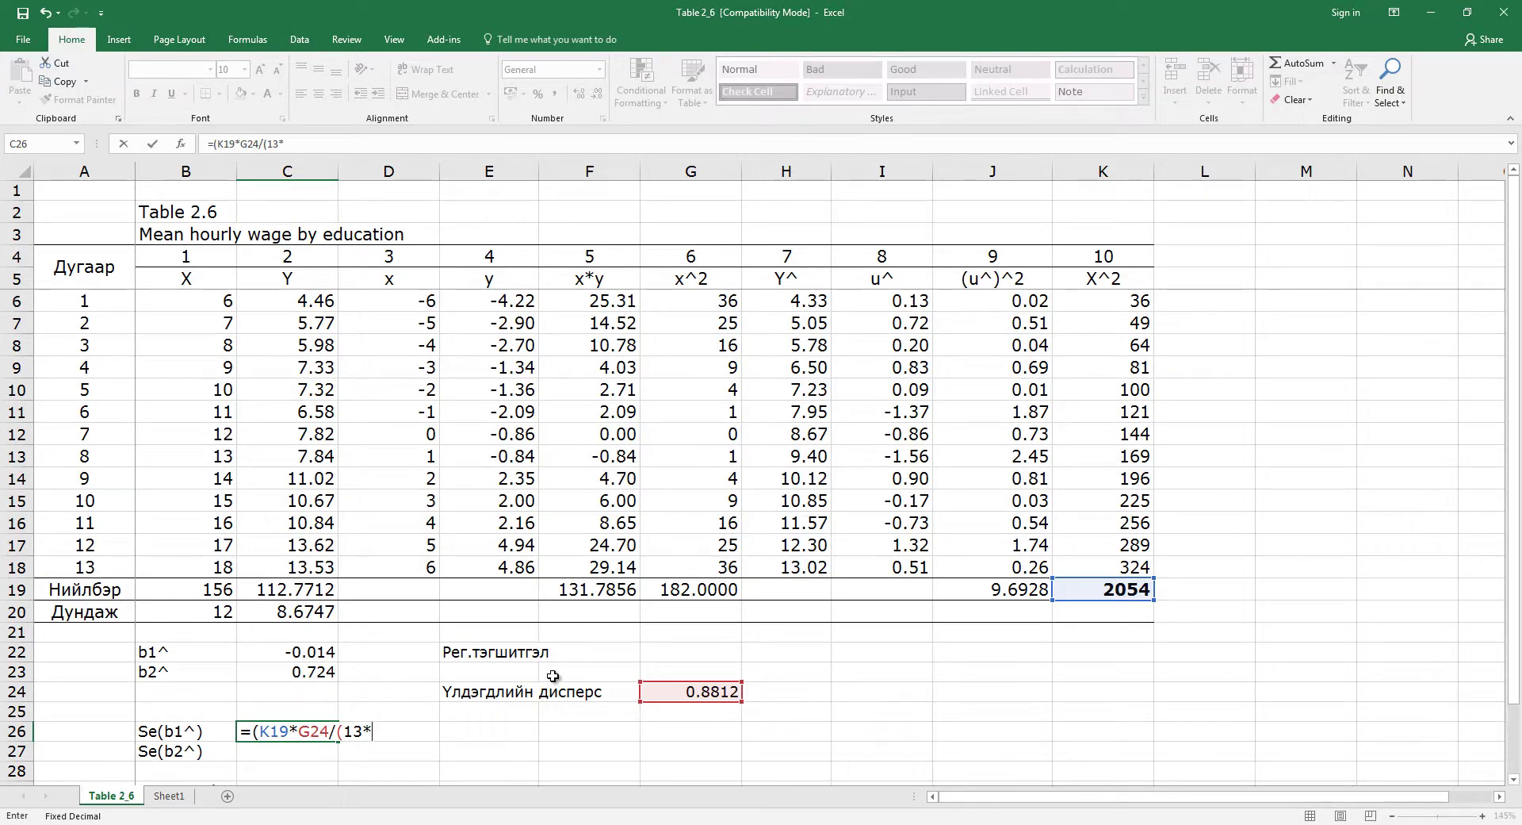
left_click(689, 589)
type("))^0.5")
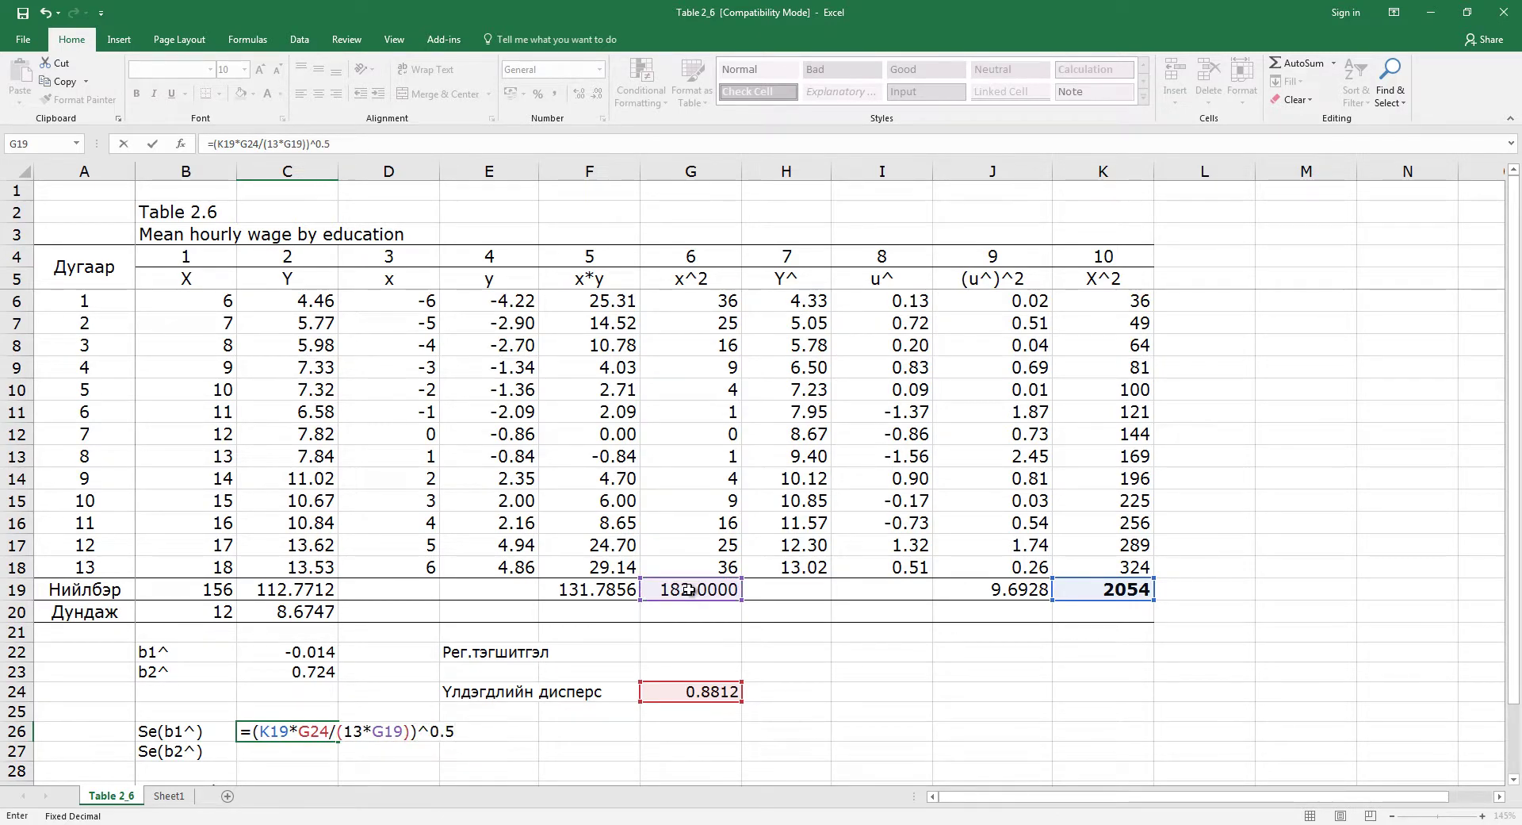
key("Return")
Step: Trim the Se(b1^) display to three decimals, showing 0.875
key("Up")
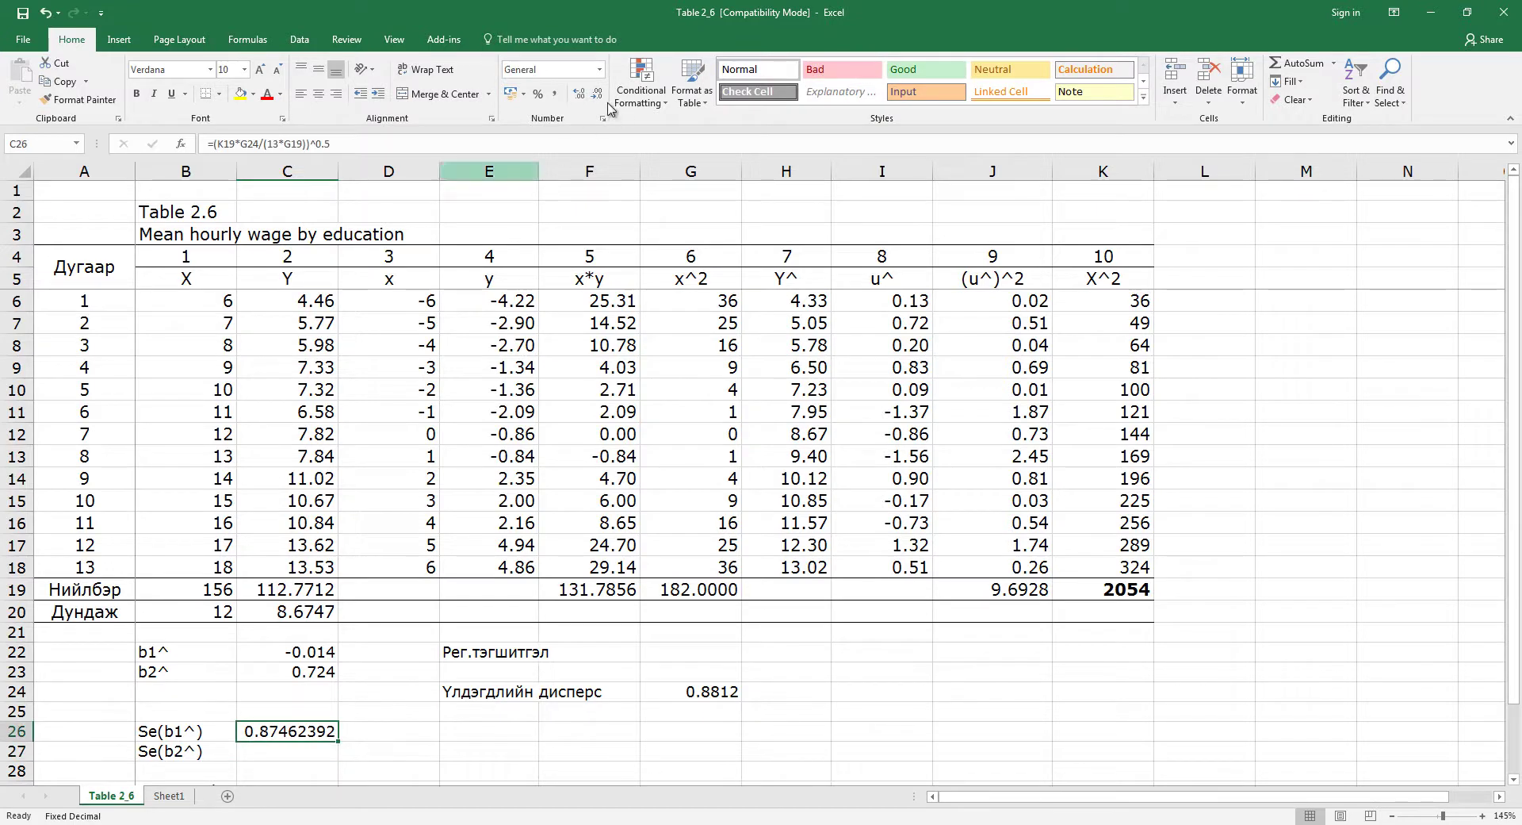
left_click(598, 95)
left_click(599, 95)
left_click(598, 95)
left_click(599, 95)
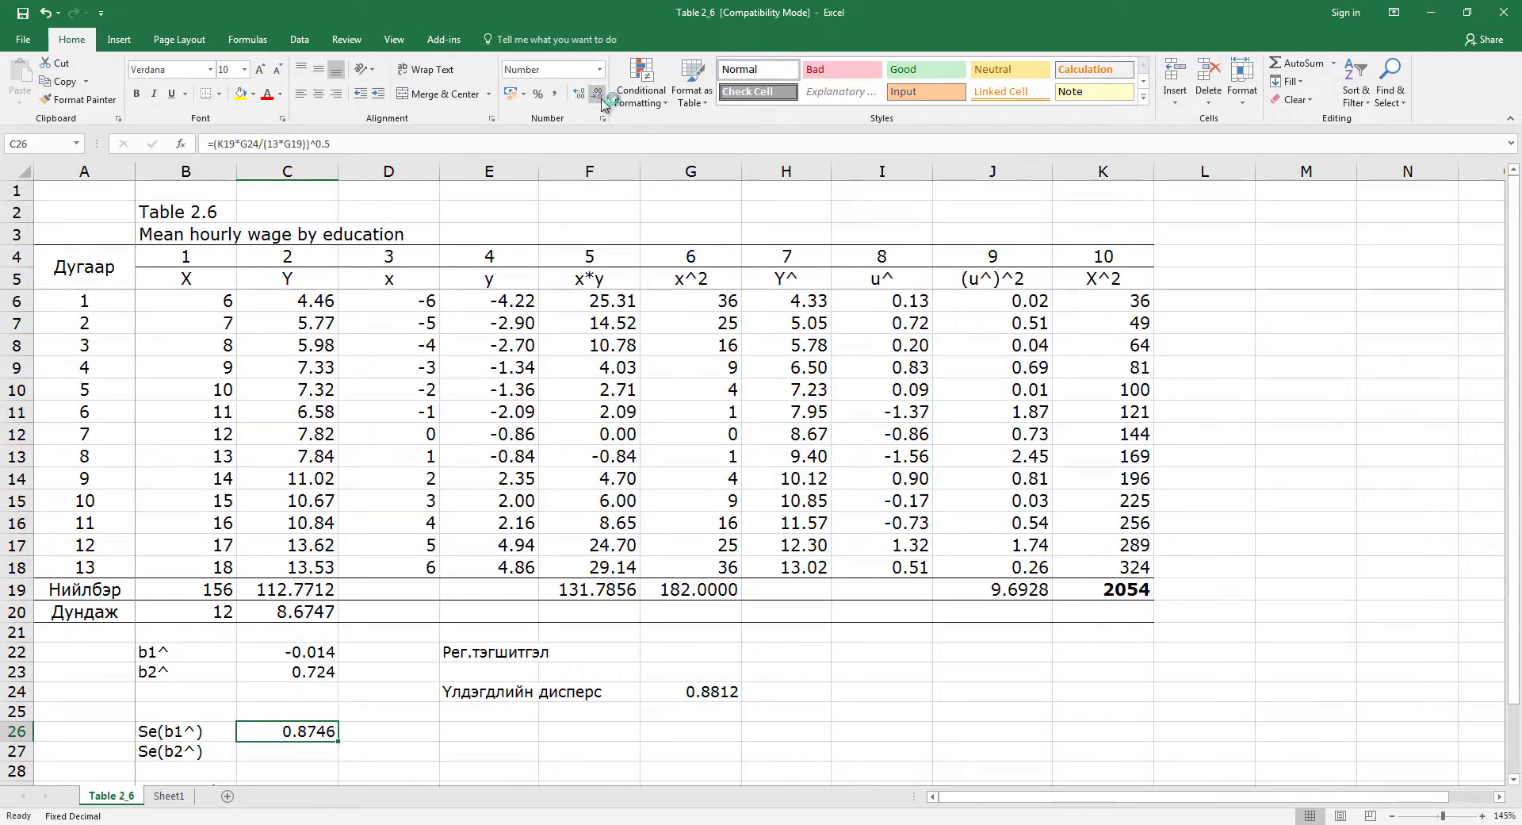
left_click(601, 99)
left_click(317, 750)
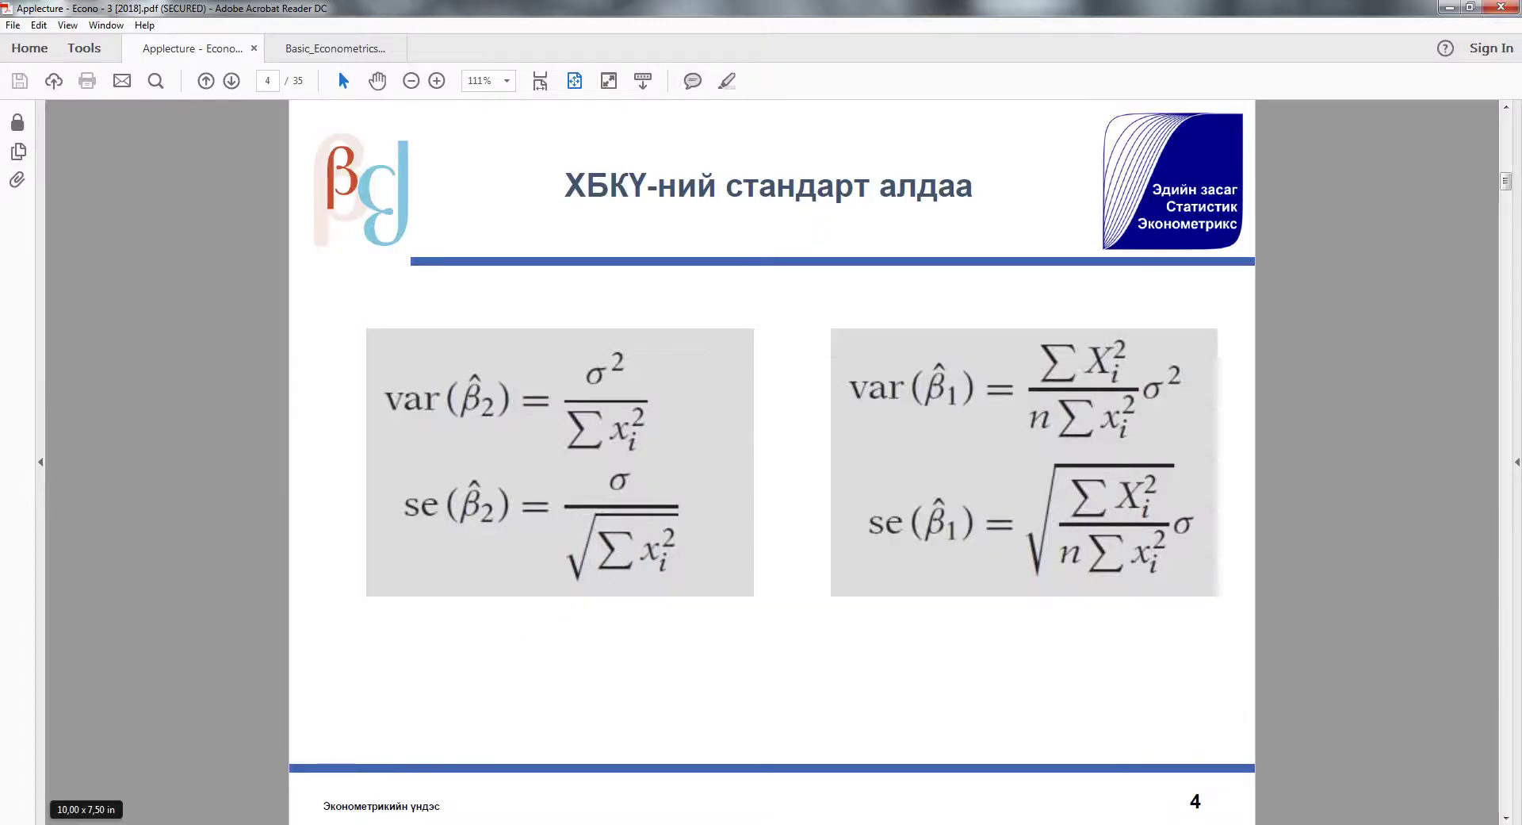
left_click(290, 762)
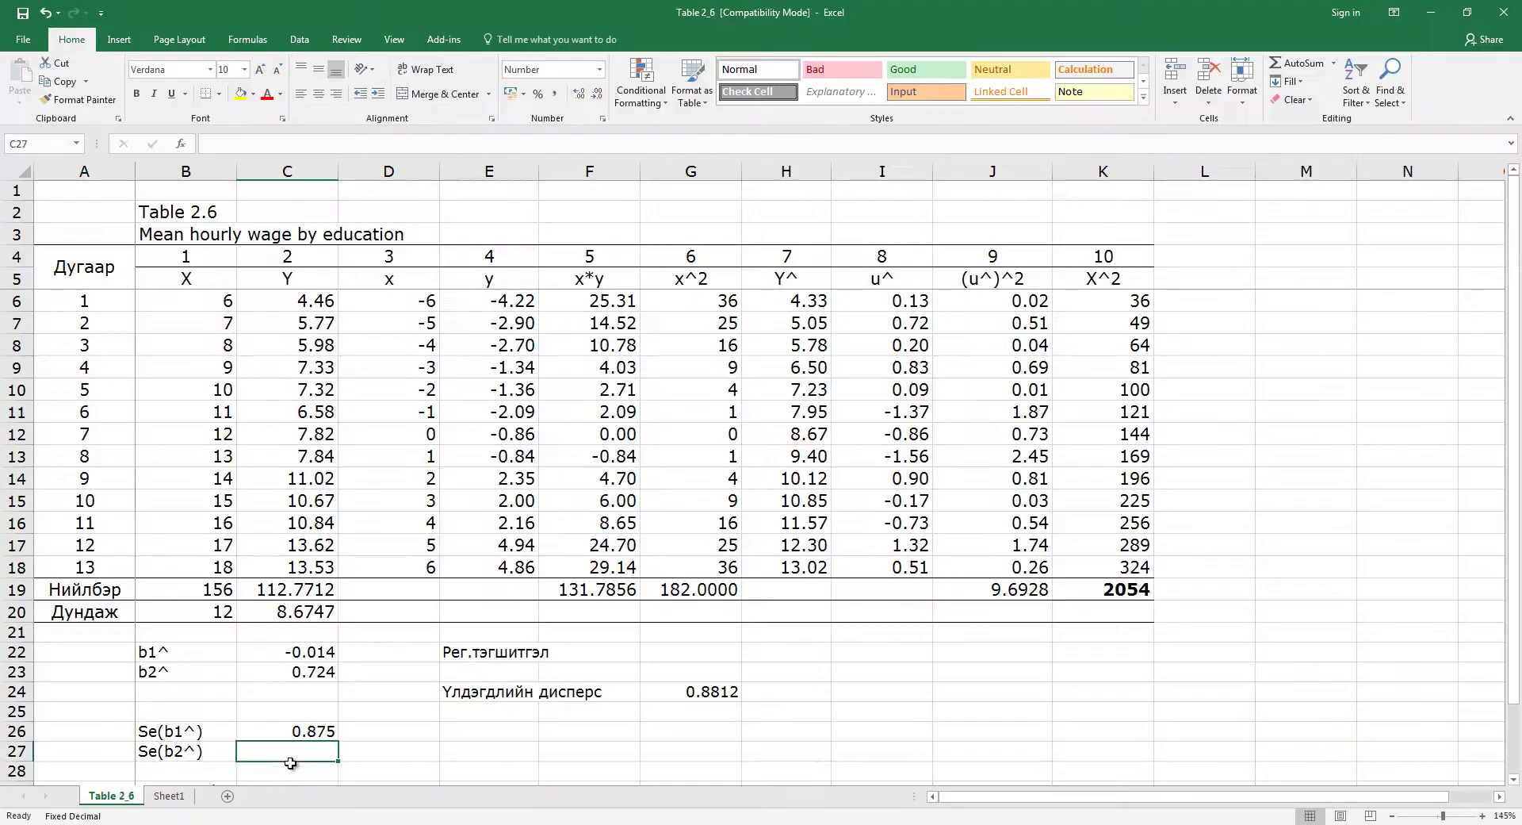
Step: Enter =(G24/G19)^0.5 in C27 so Se(b2^) shows 0.070
type("=(")
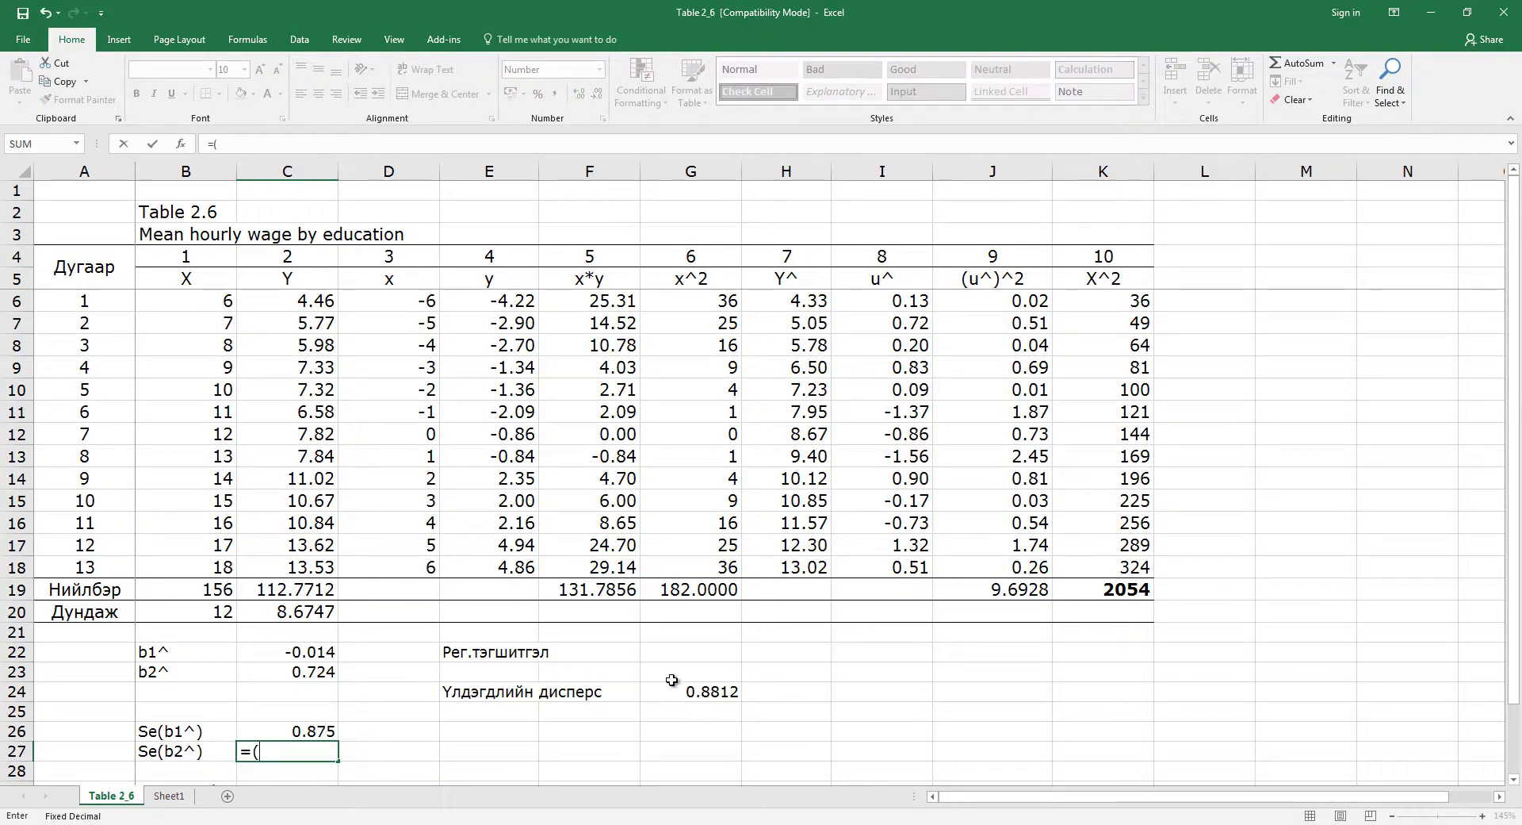
left_click(709, 687)
type("/")
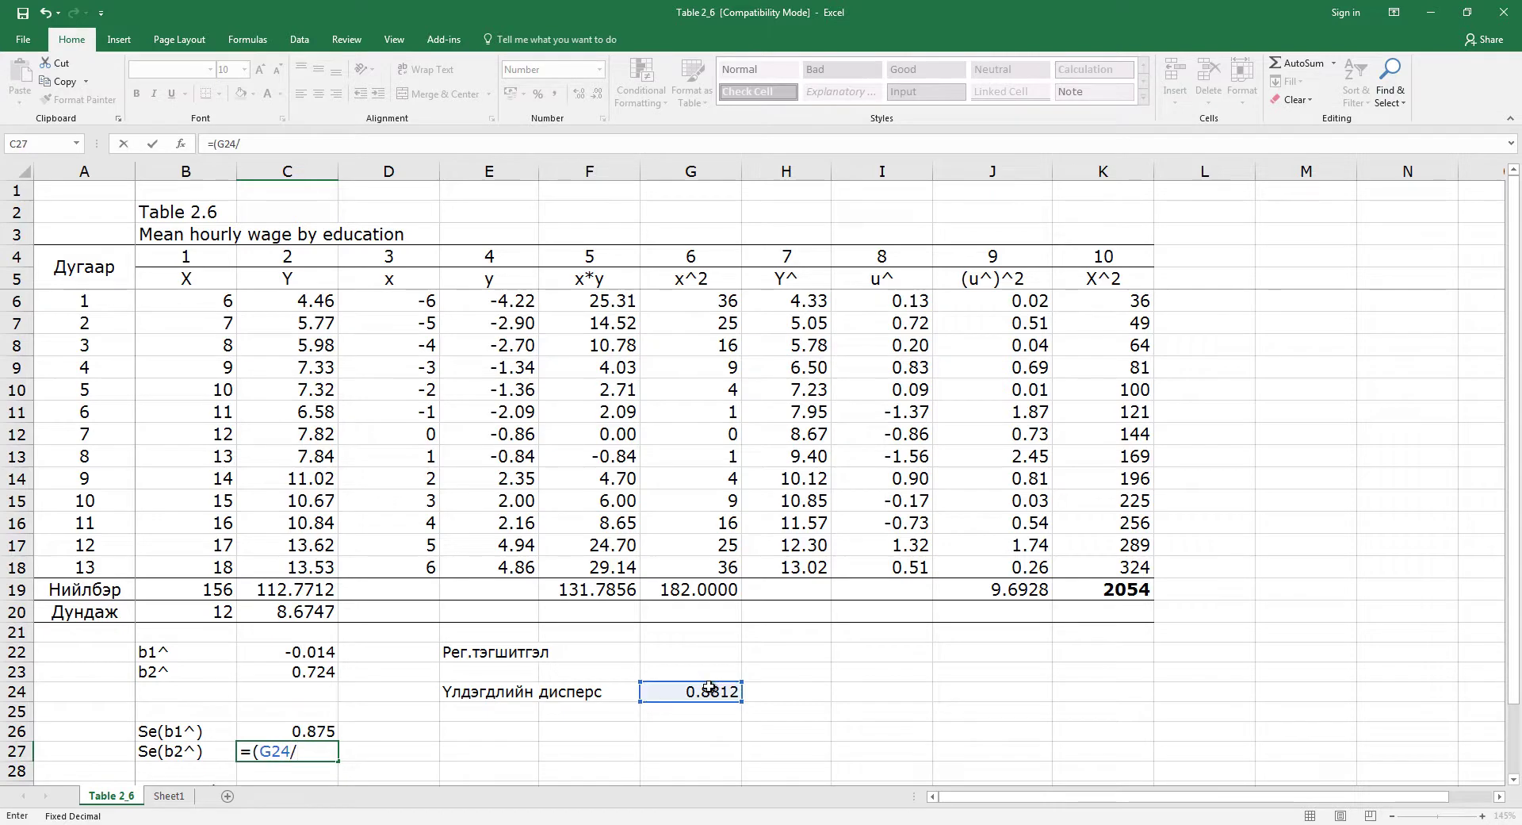
left_click(705, 590)
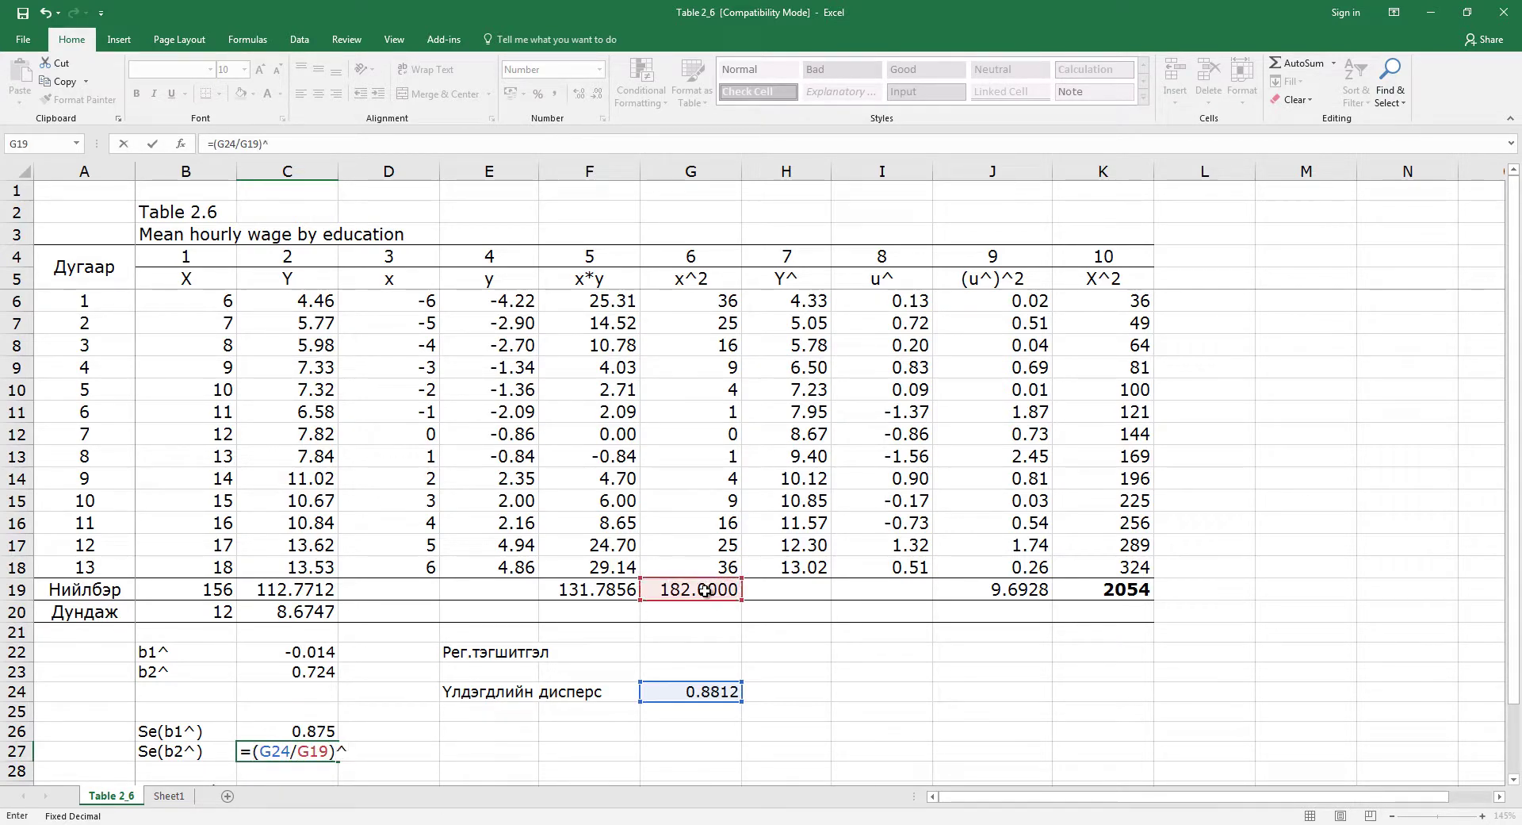
key("Return")
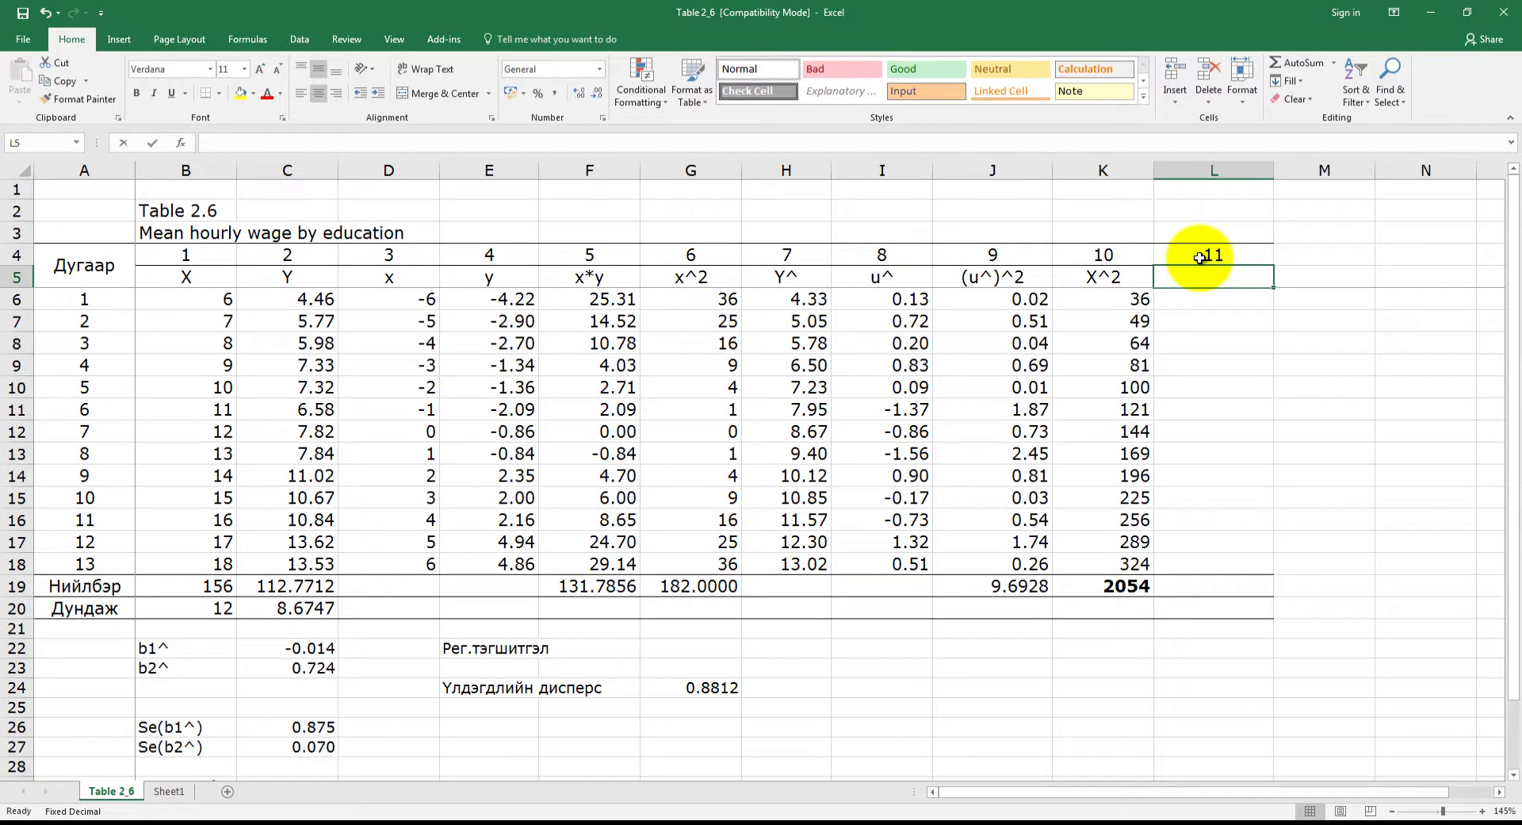
Step: Head column L 'y^2' and enter =E6^2 in L6
type("y^2")
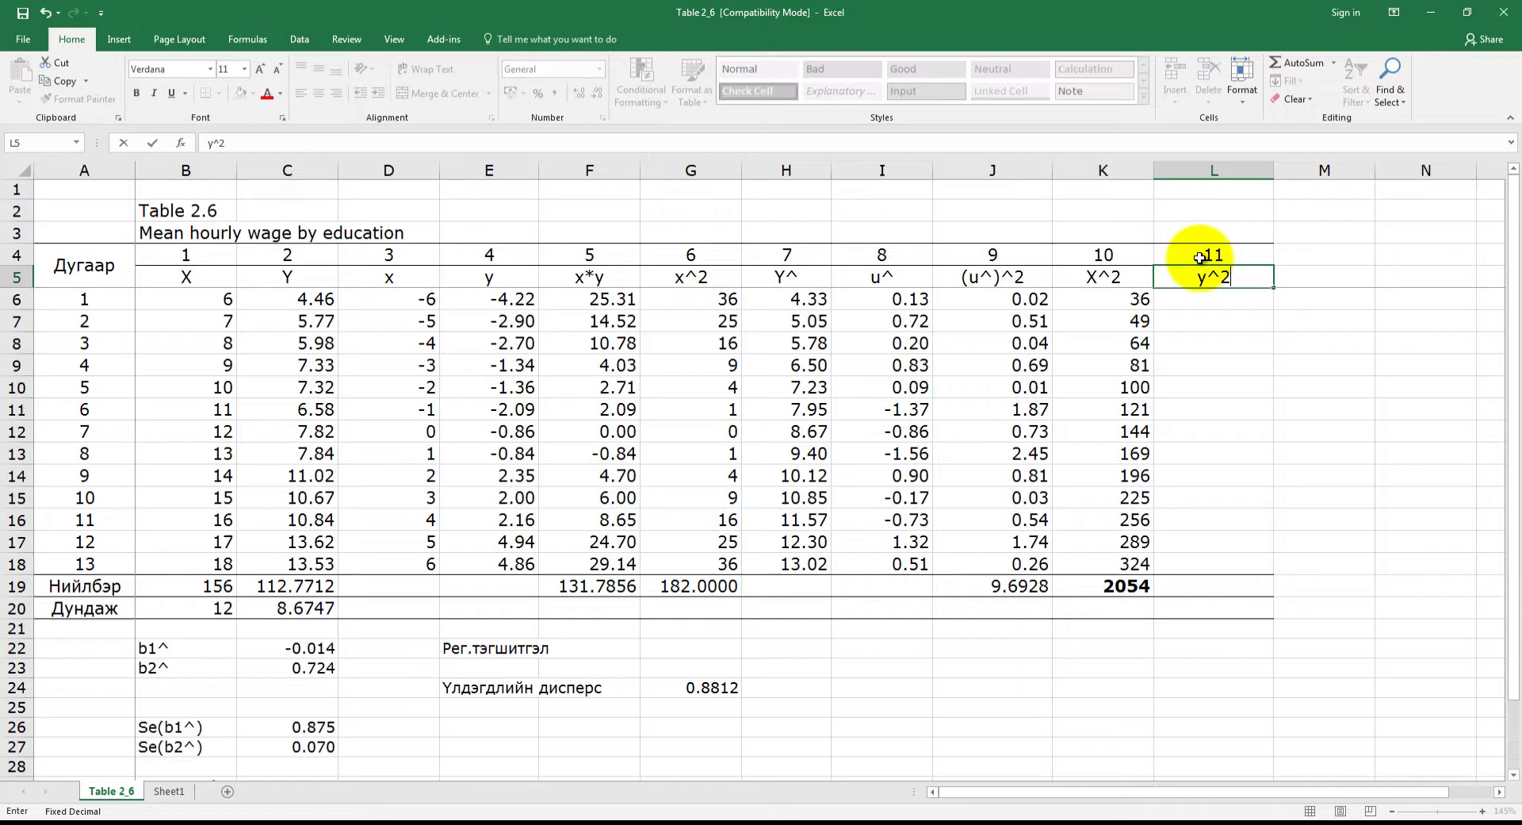
key("Return")
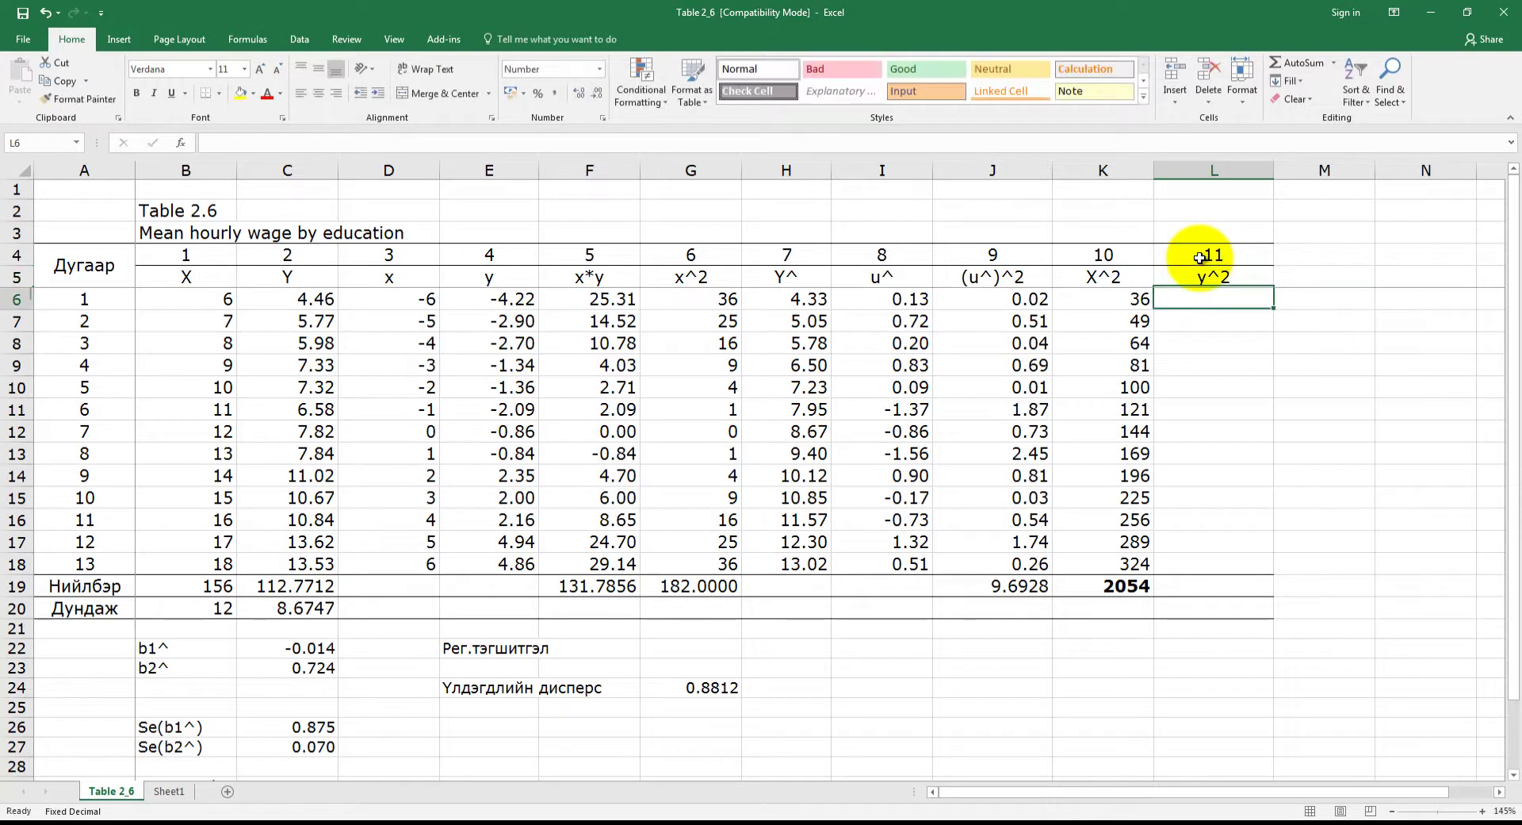
type("=")
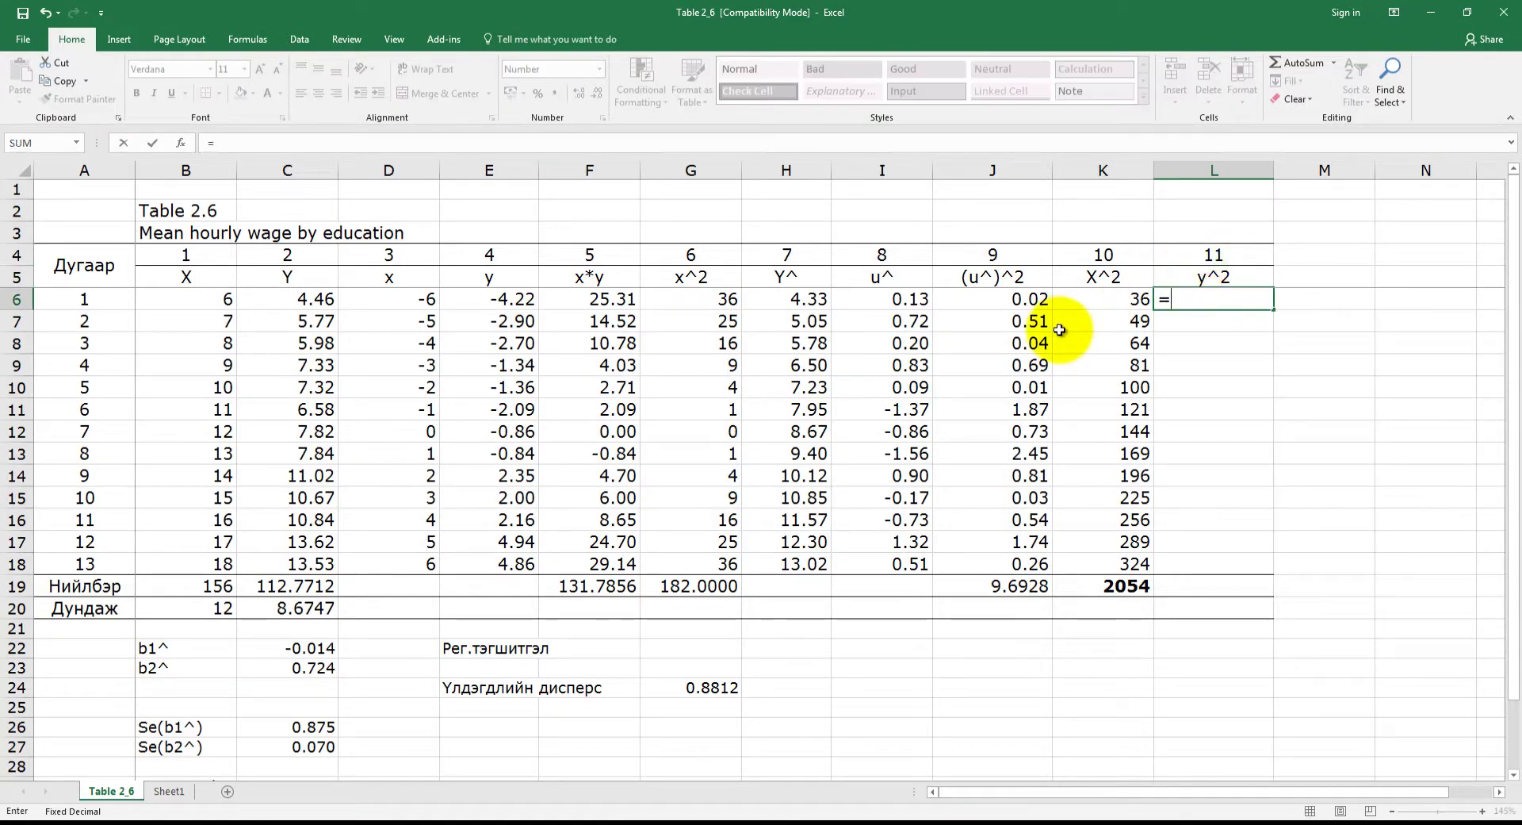
left_click(517, 299)
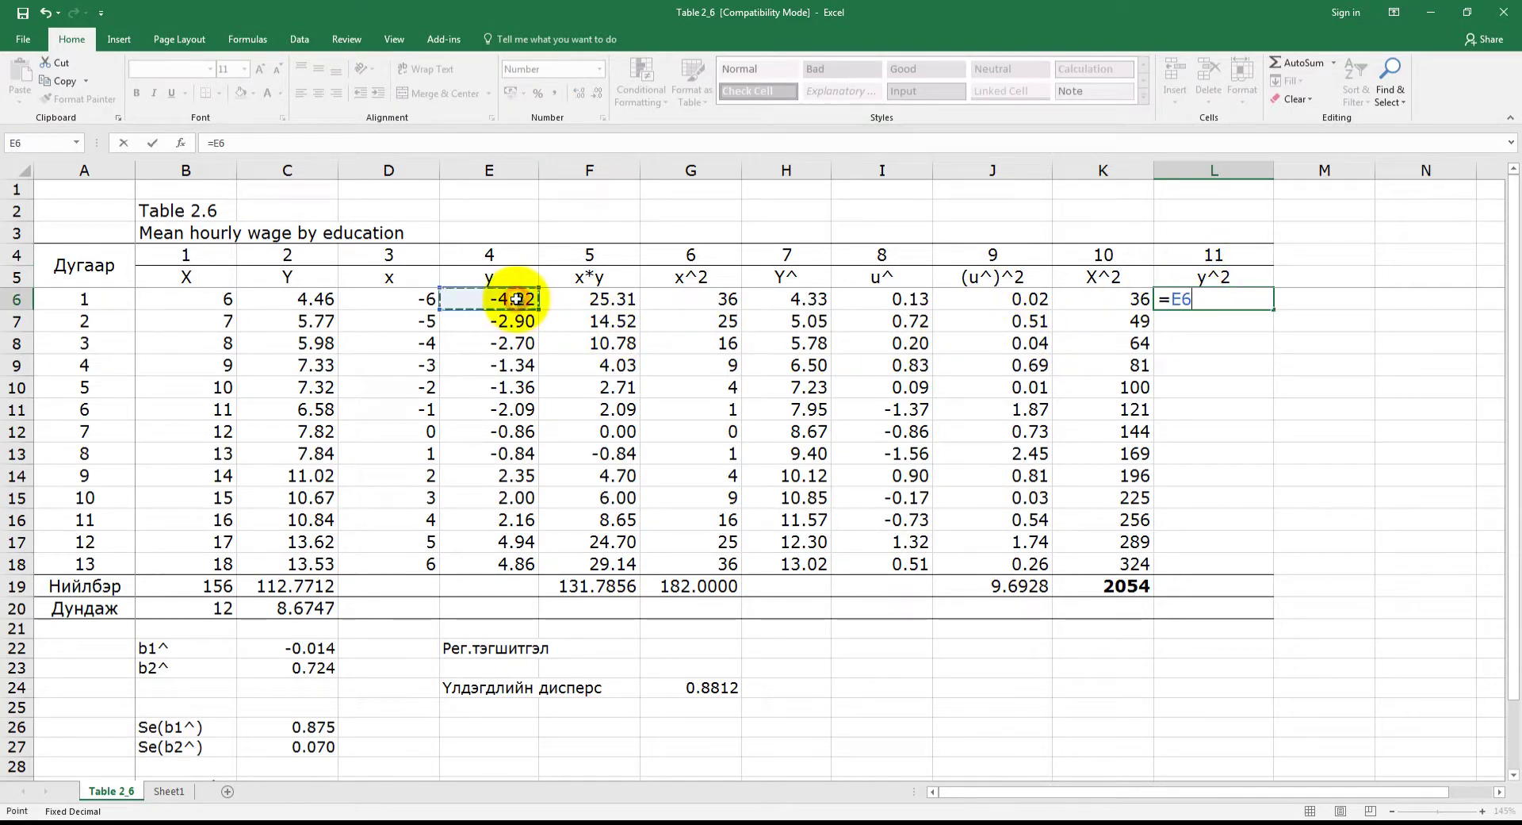
type("^2")
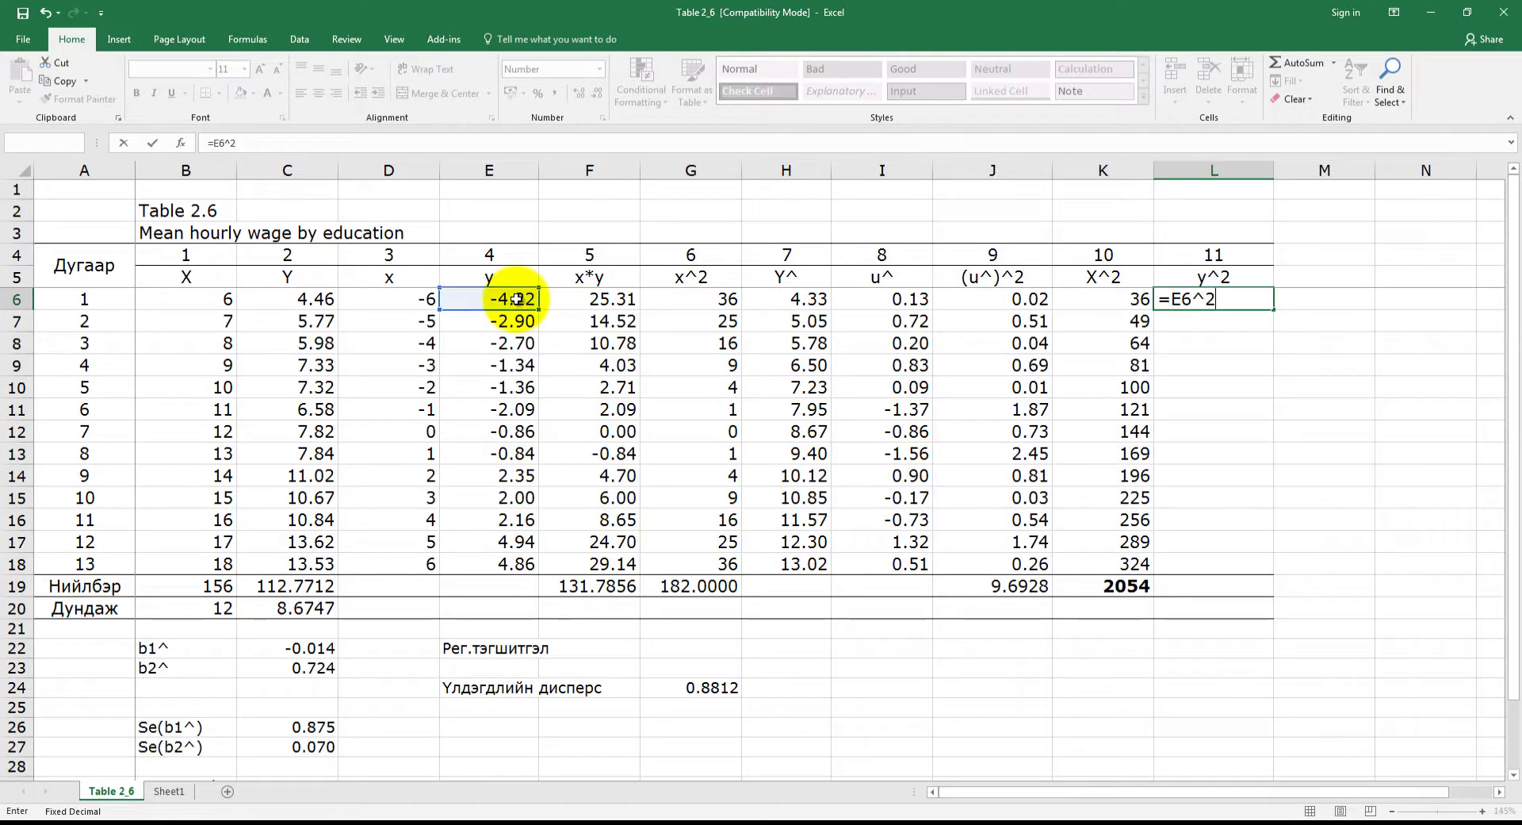
key("Return")
Step: Format the squared value in L6 as a number with two decimals
left_click(1214, 301)
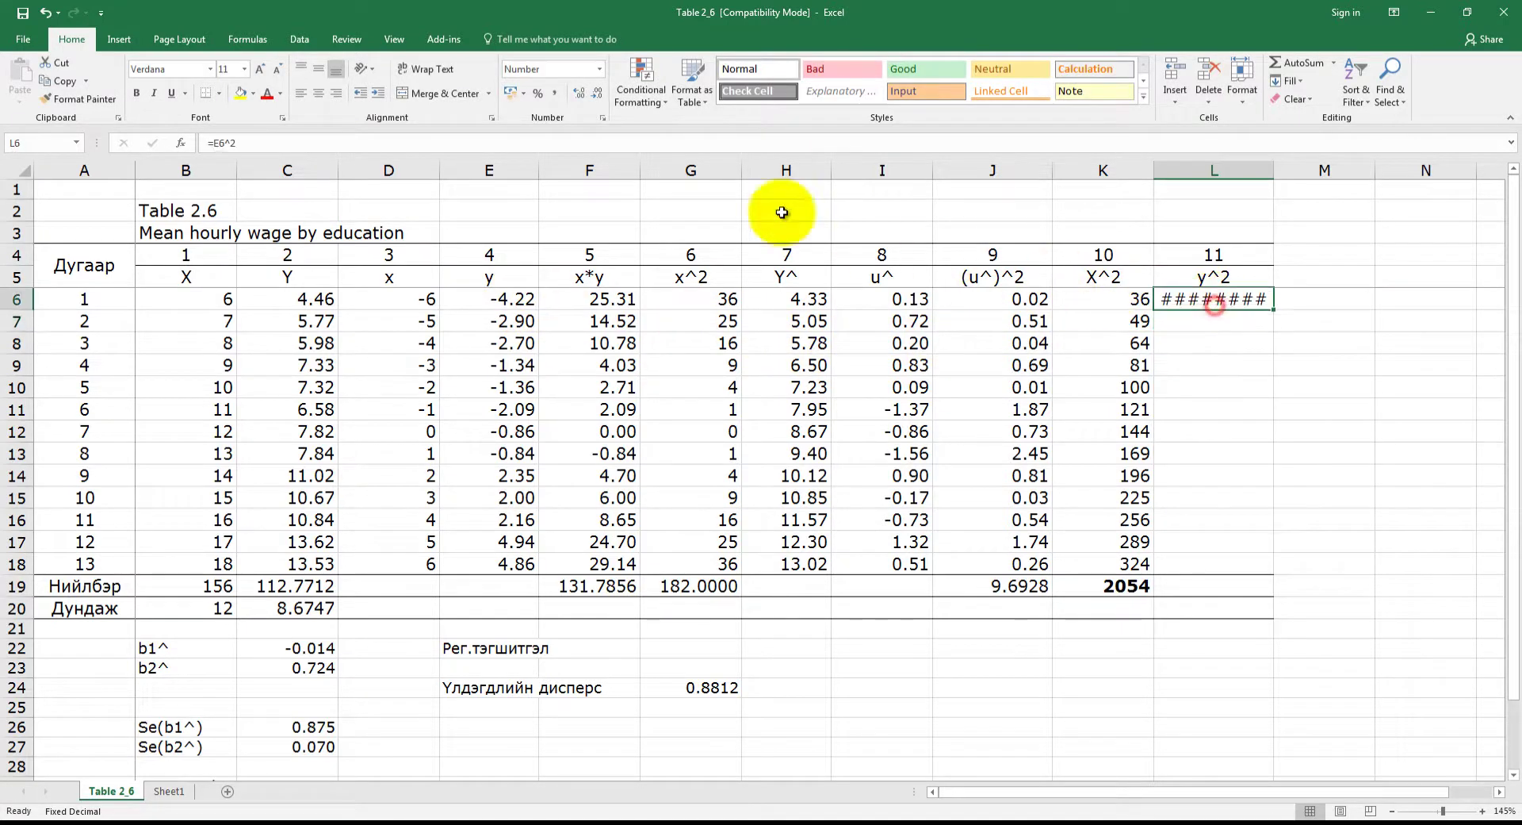
left_click(594, 93)
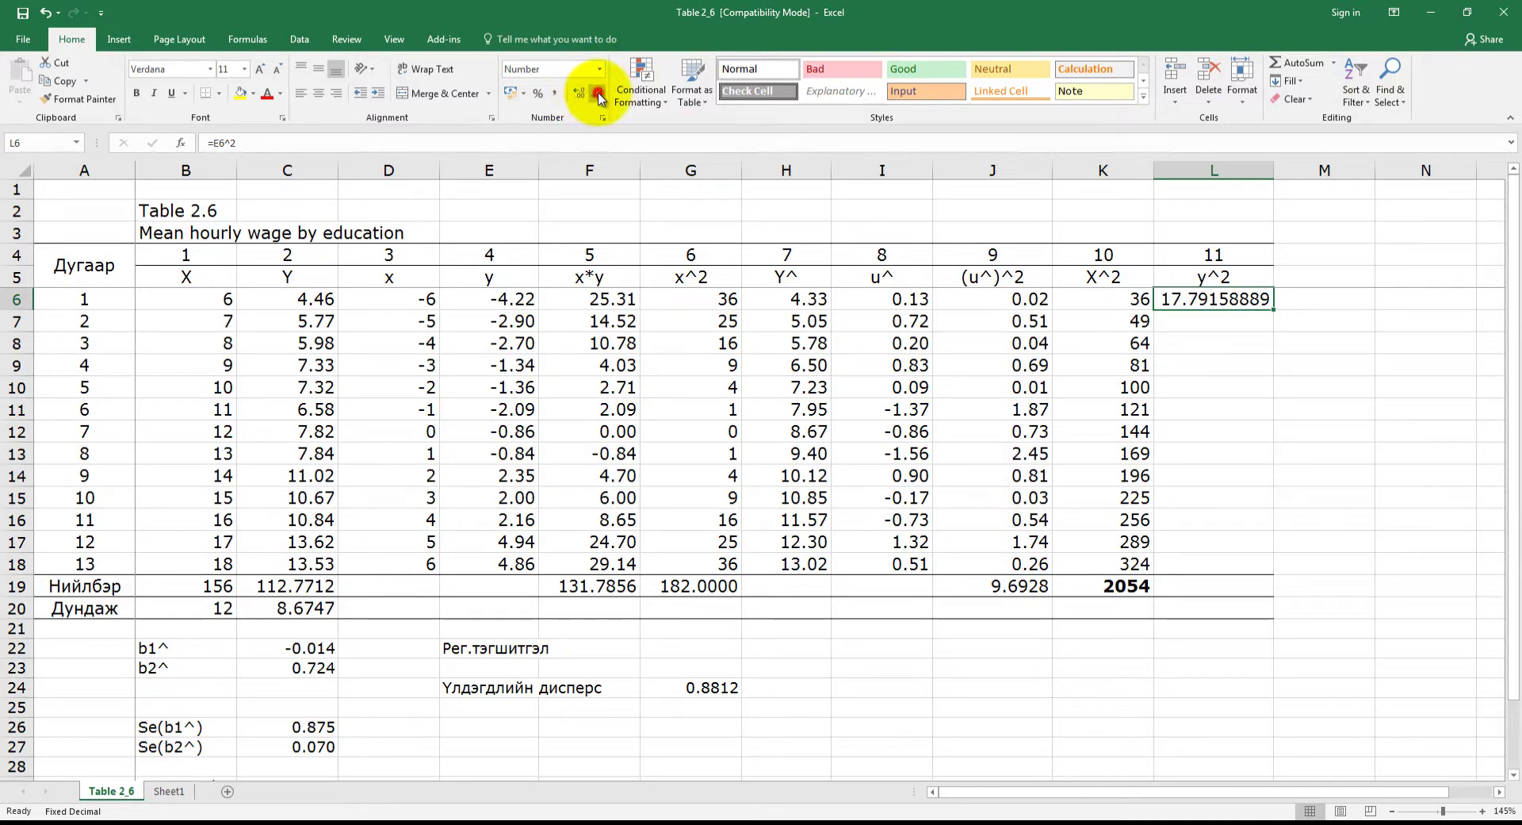
left_click(598, 95)
left_click(598, 96)
left_click(599, 96)
left_click(598, 96)
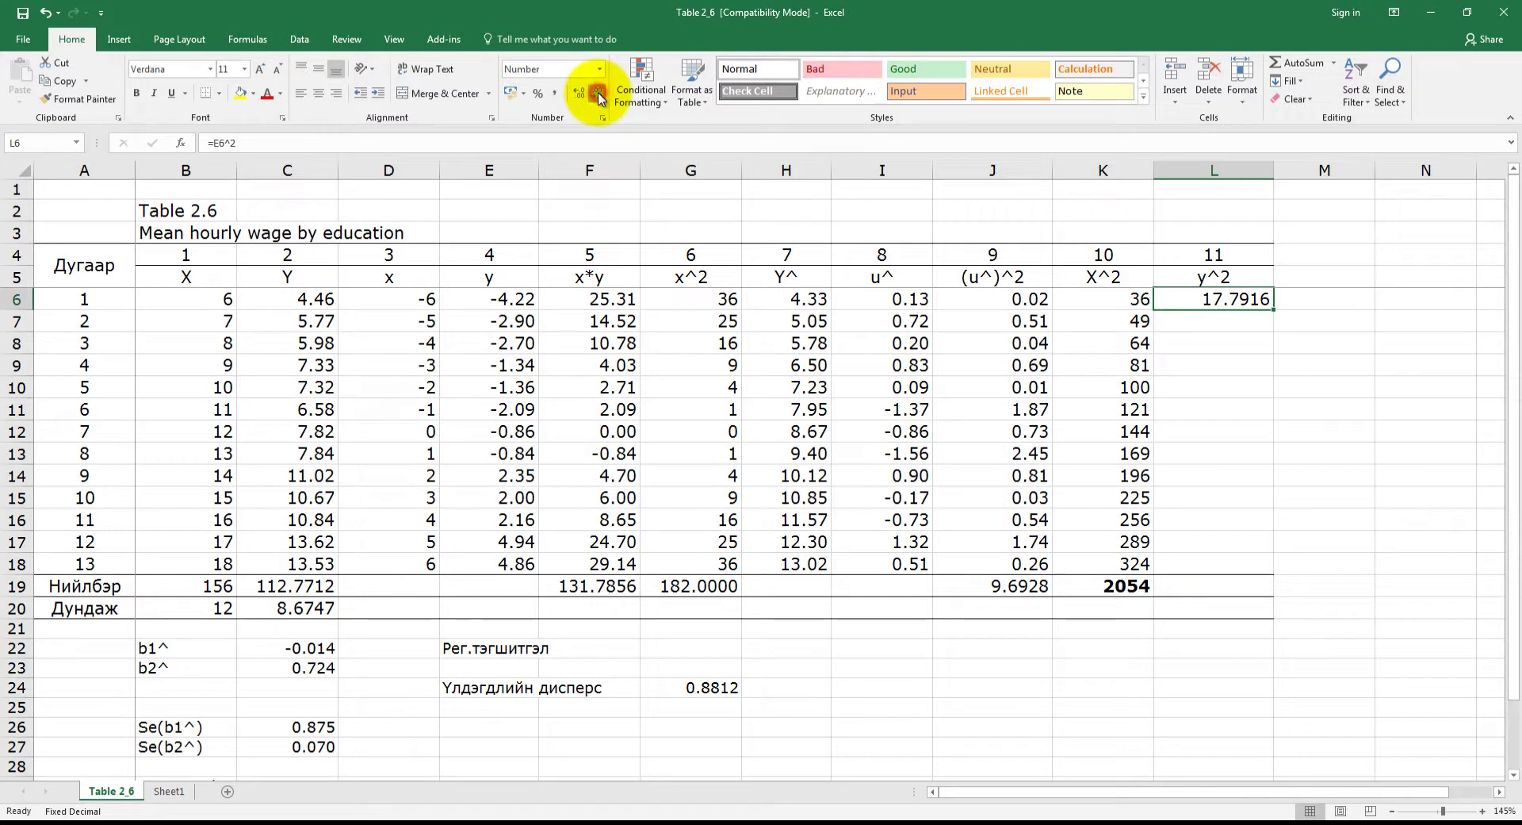
left_click(599, 96)
left_click(599, 97)
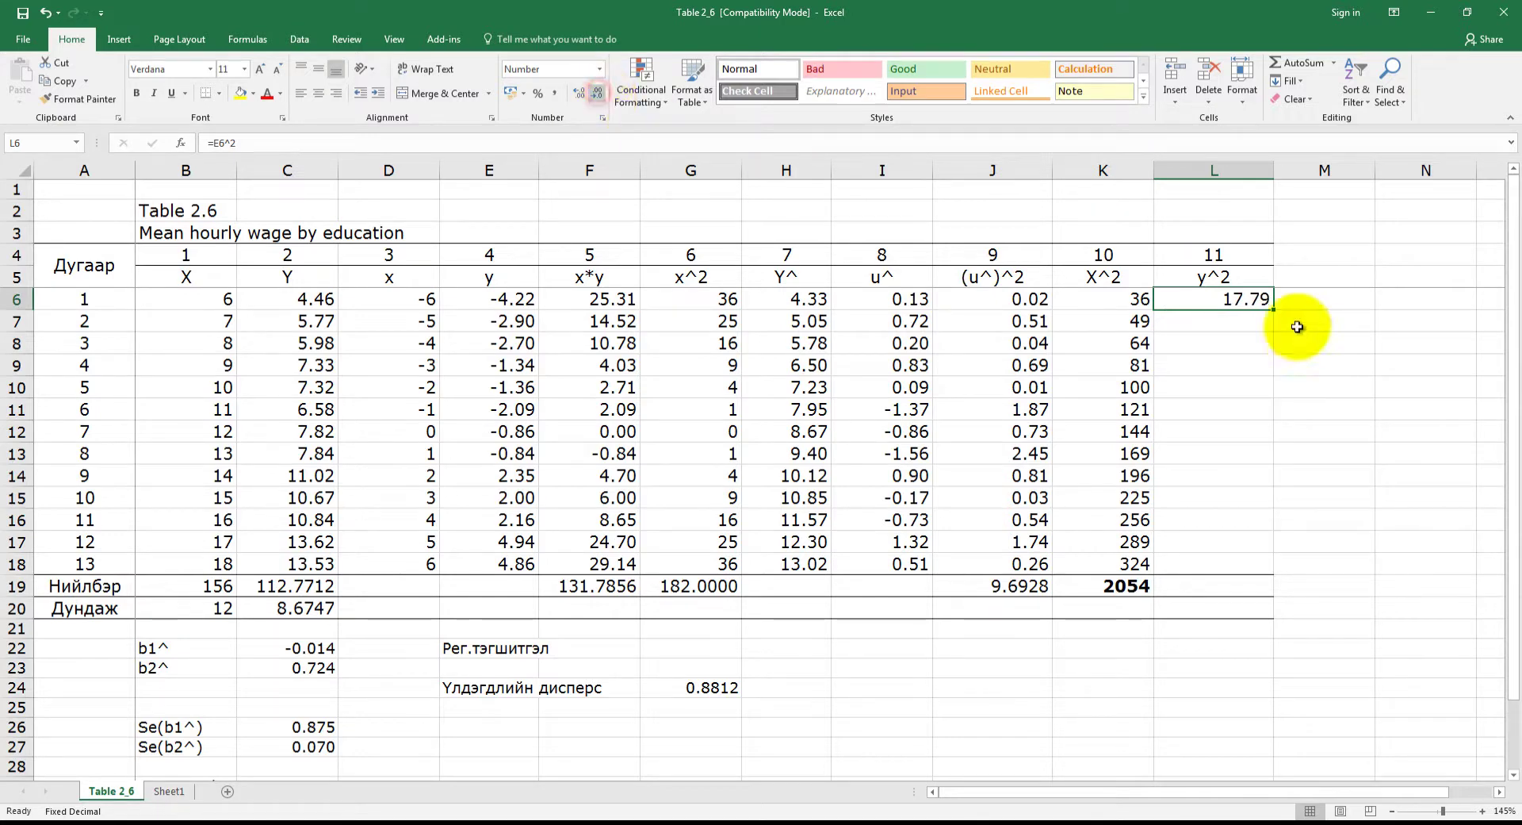
Step: Fill the formula down to L18 and add a bold AutoSum total of 105.1183 in L19
left_click(1217, 565, "shift")
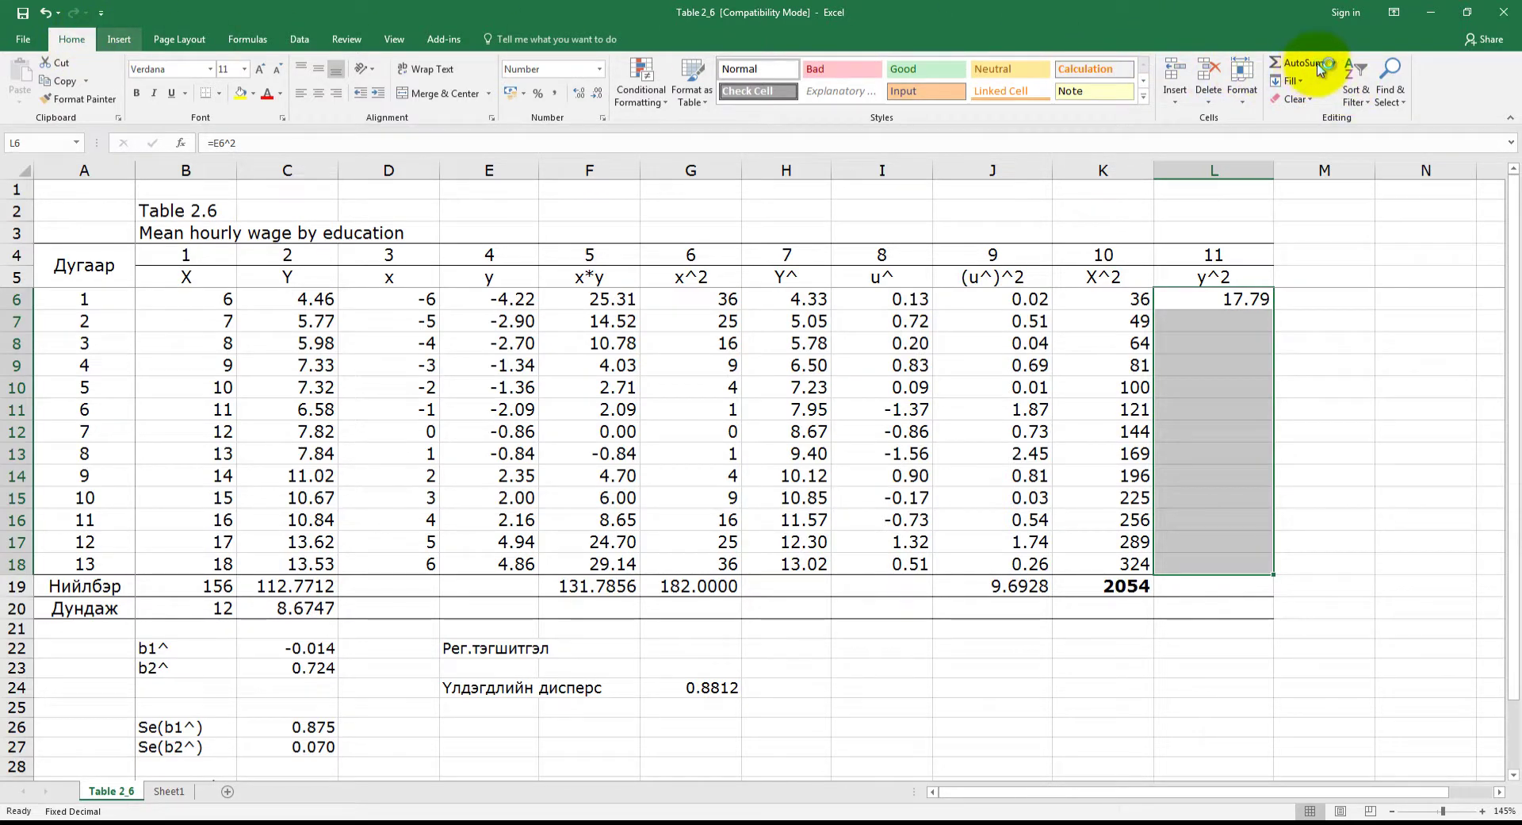
left_click(1294, 81)
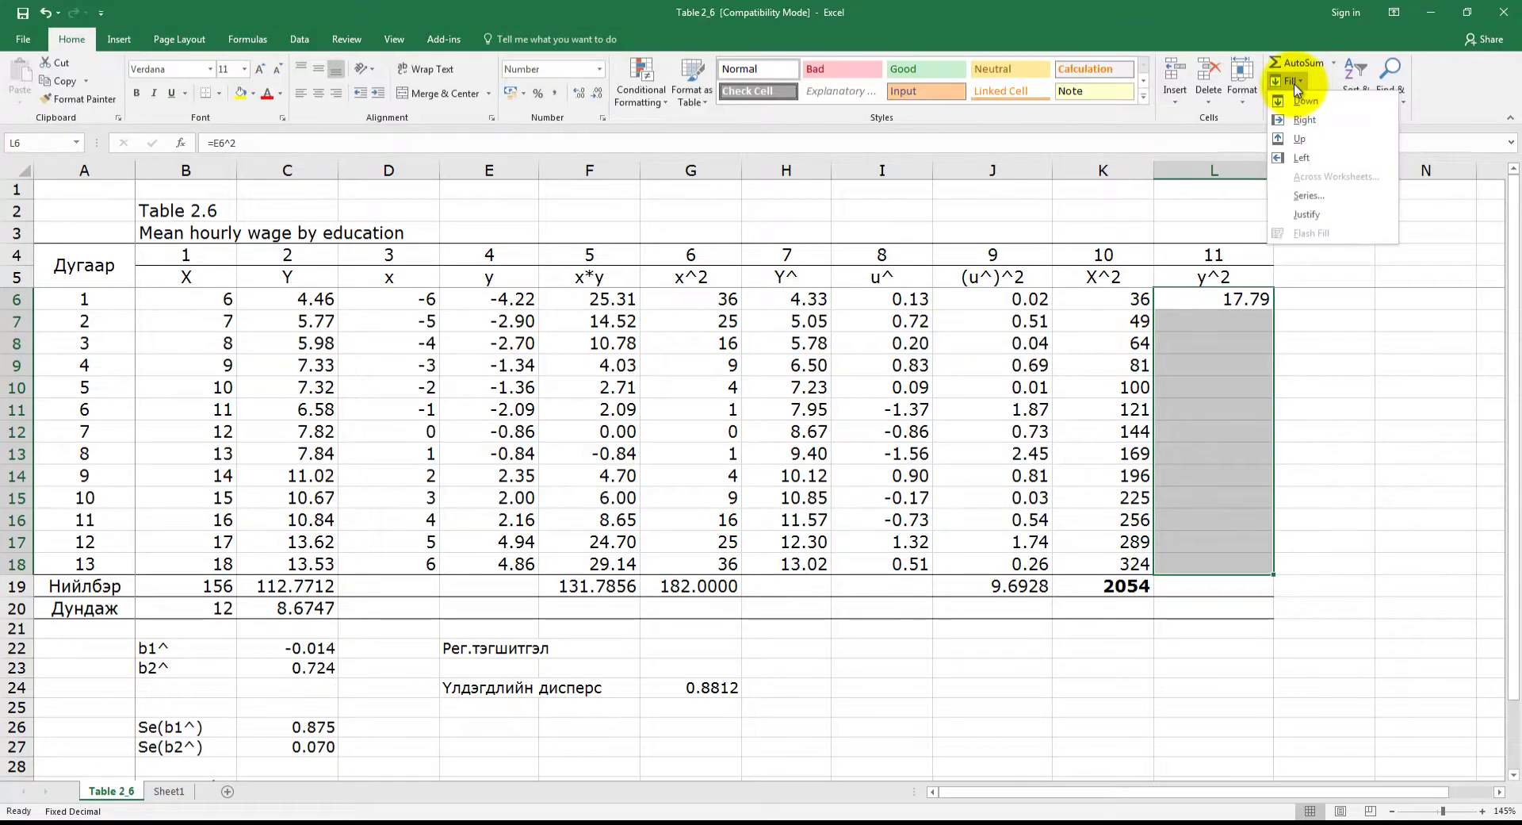
left_click(1301, 100)
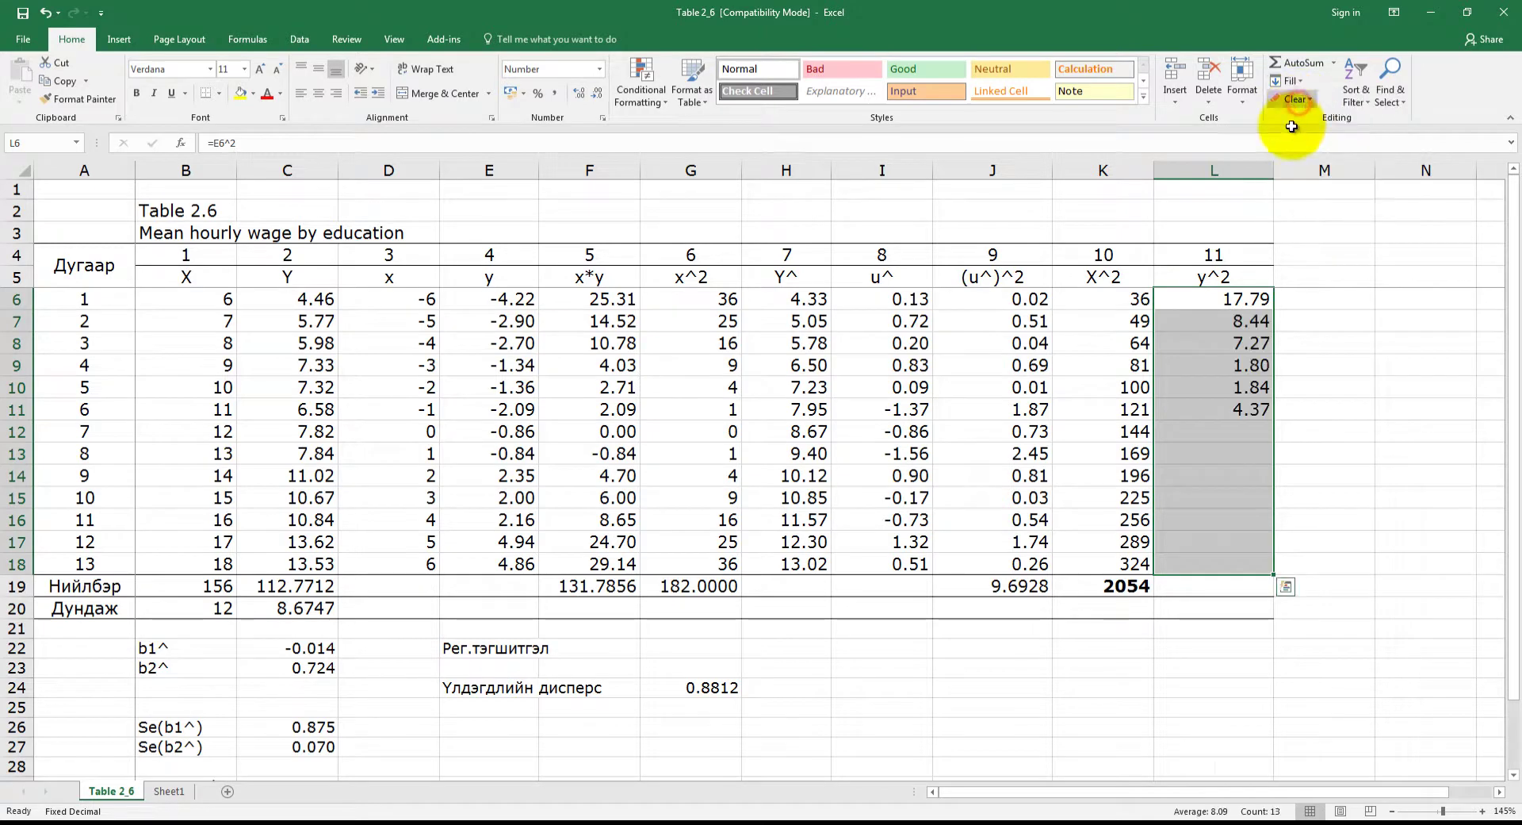
left_click(1278, 62)
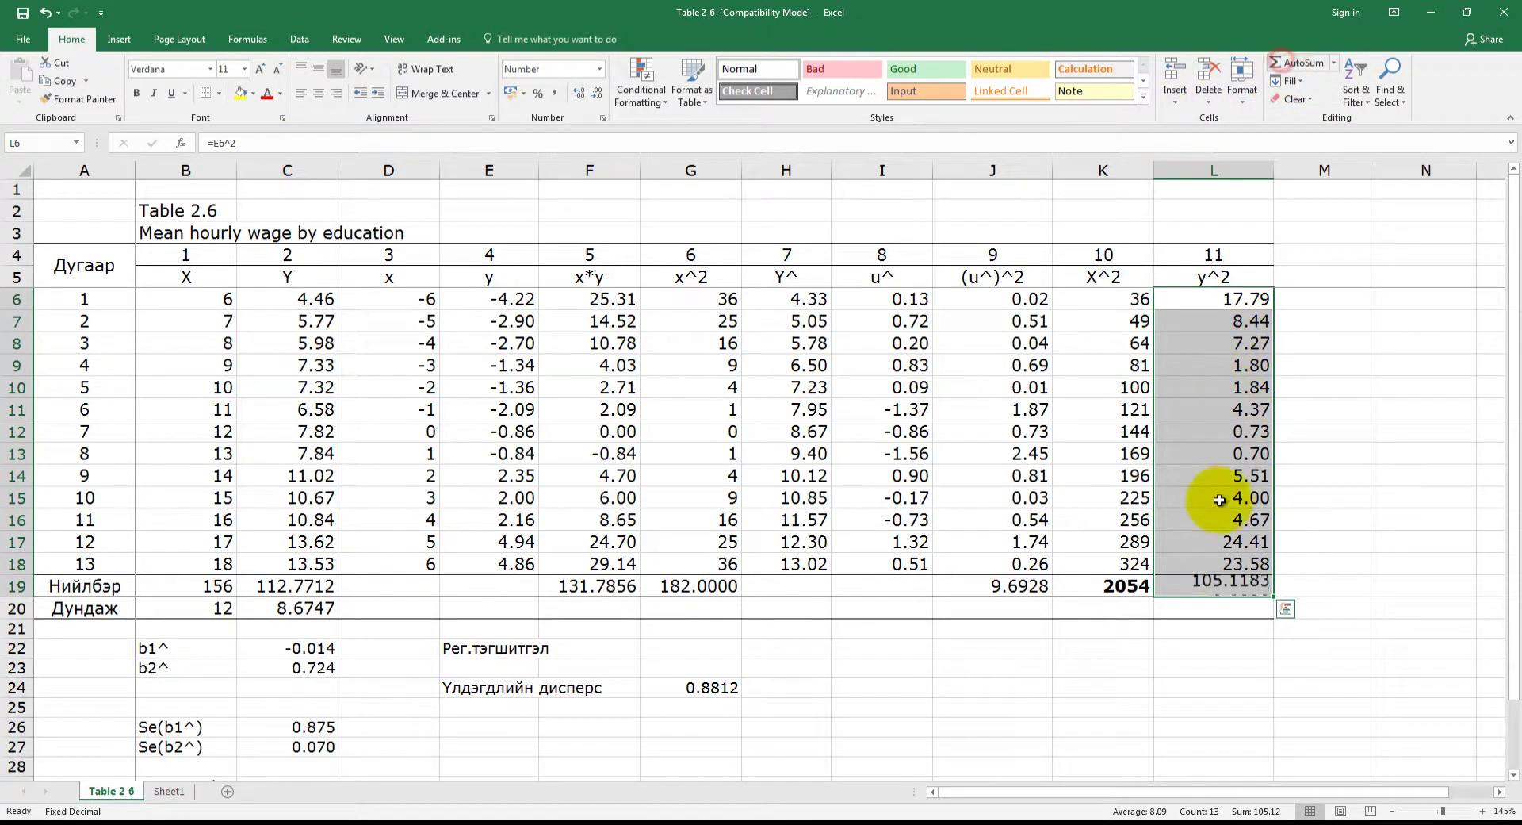
left_click(1237, 588)
key("ctrl+b")
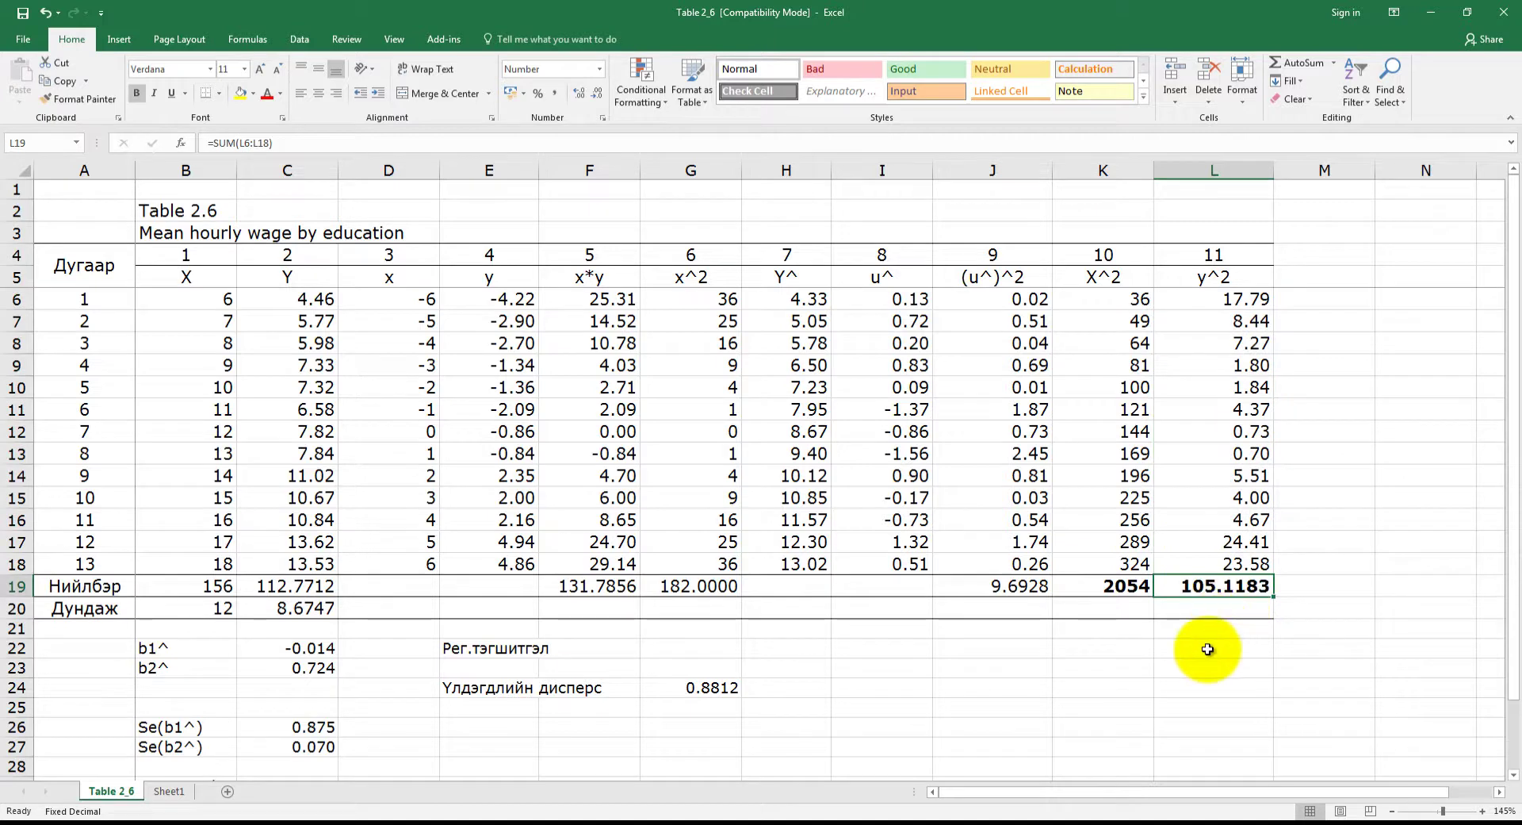
left_click(1207, 649)
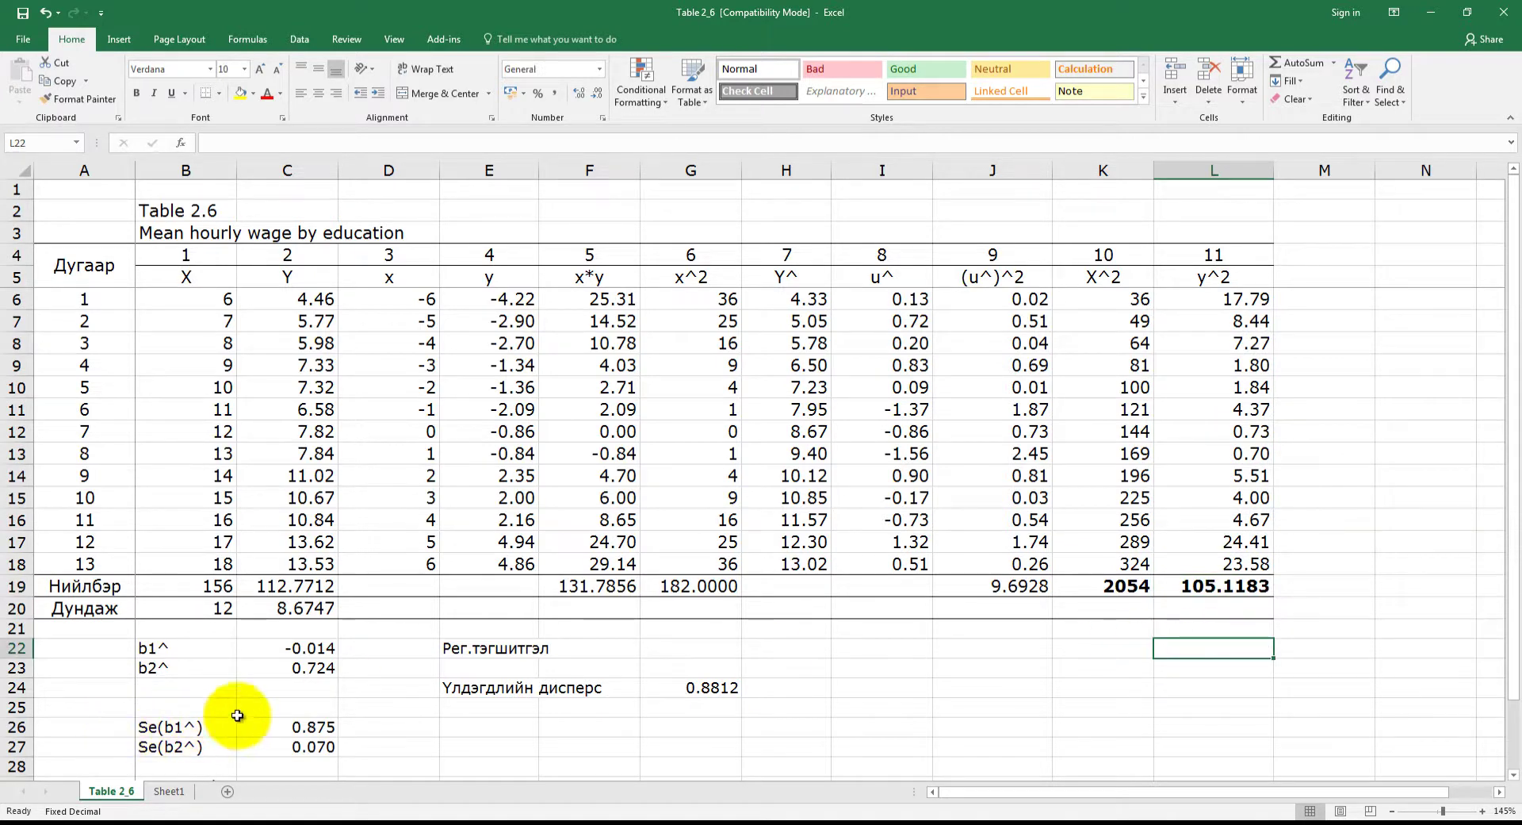
Step: Scroll down to the R-squared and Correlation rows and select C29 beside R-squared
left_click(305, 766)
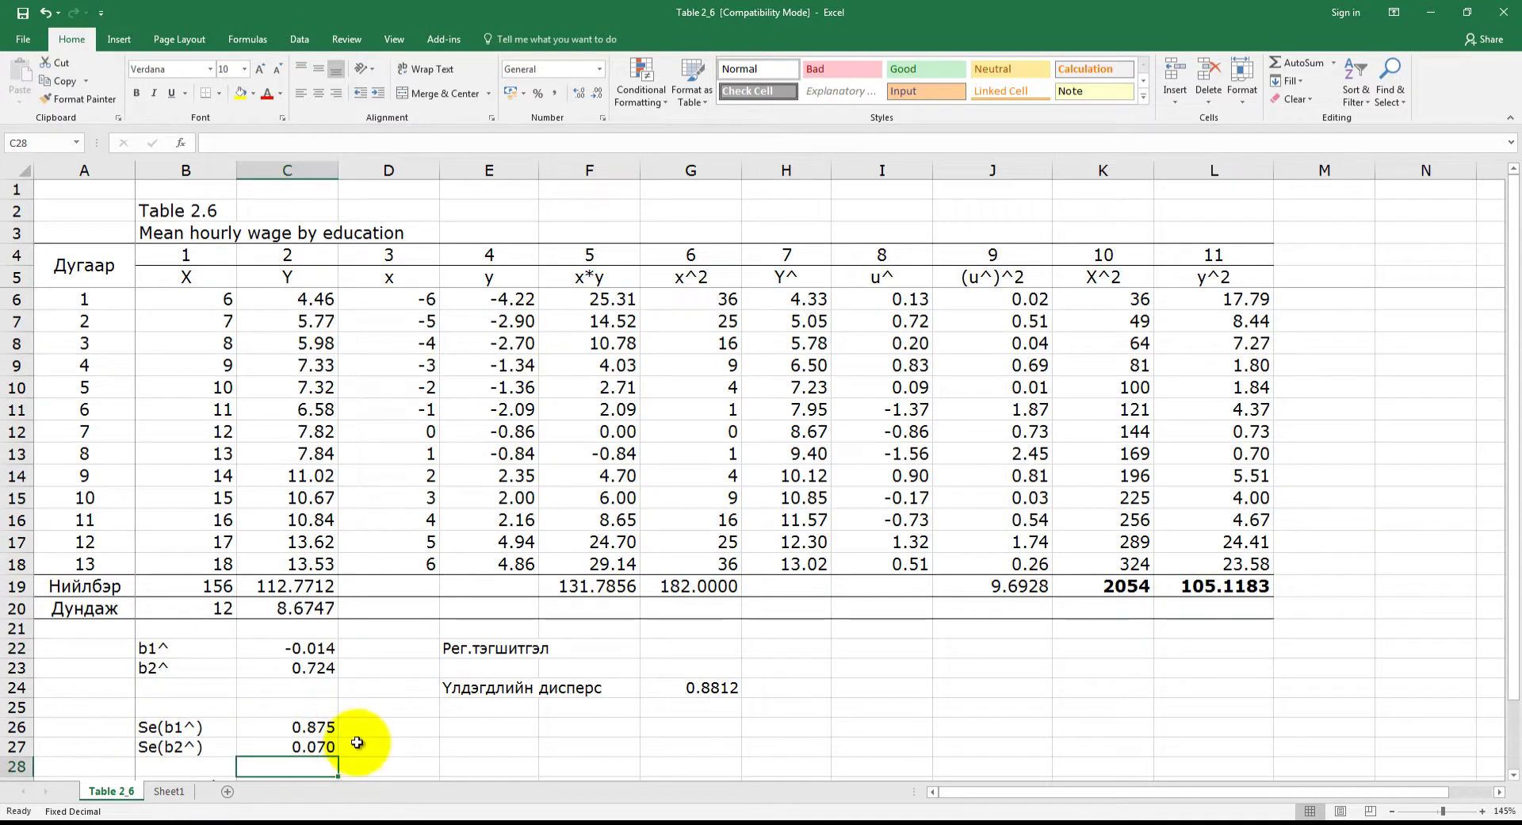
scroll(357, 742, "down", 1)
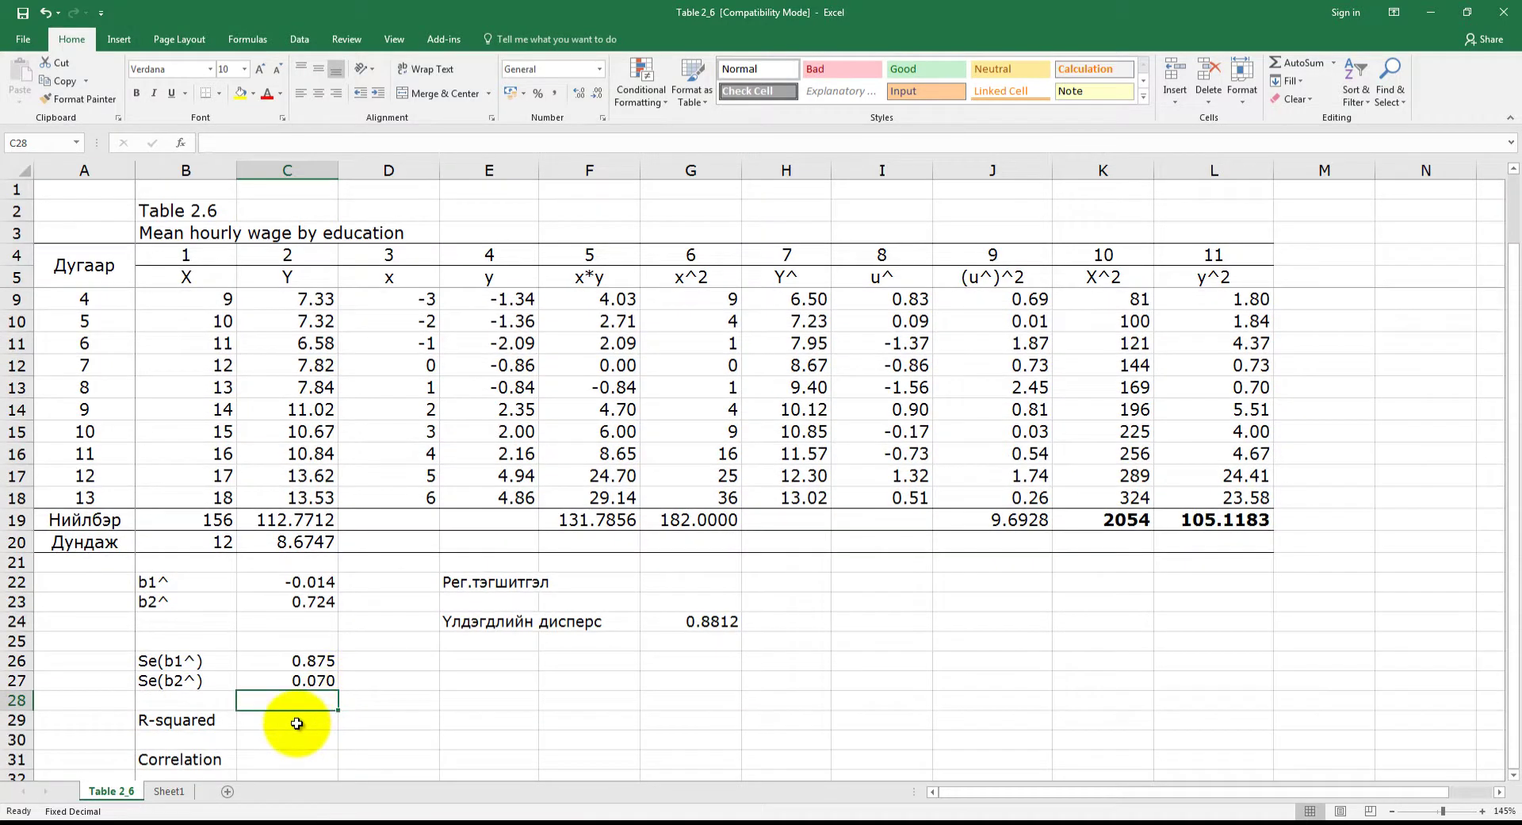
left_click(297, 723)
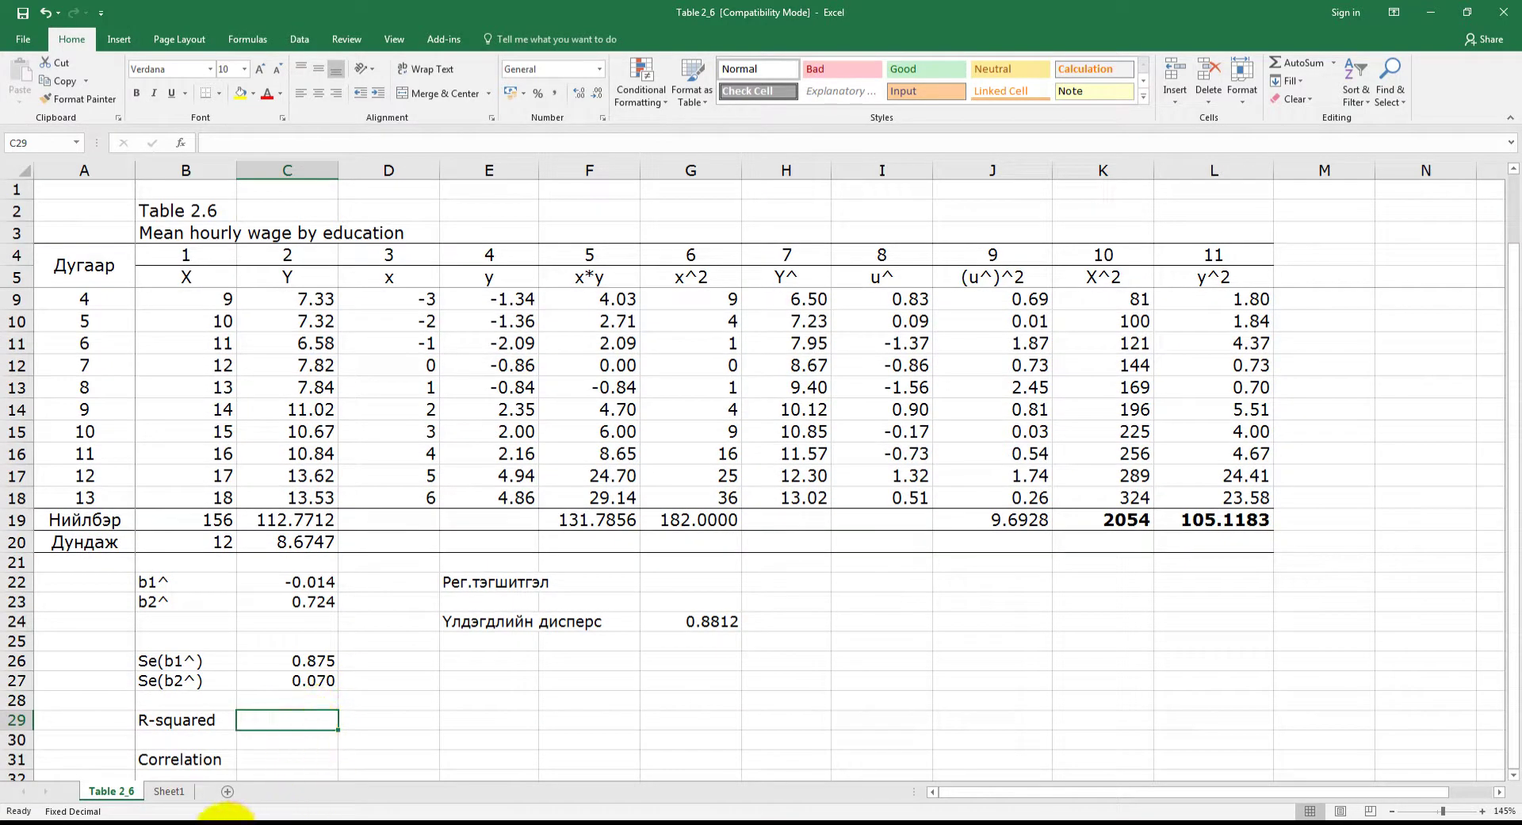
mouse_move(236, 796)
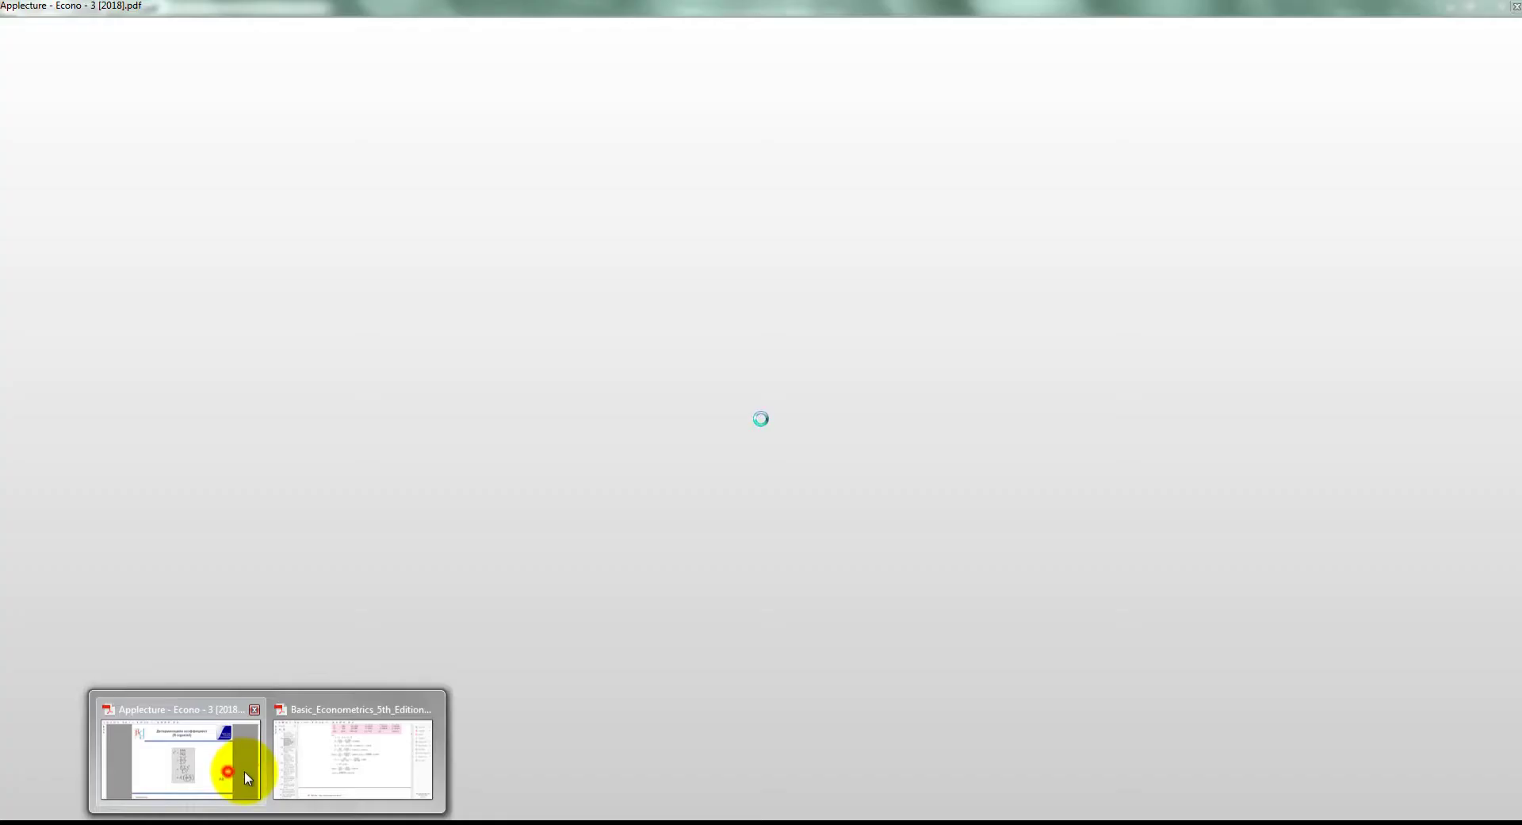
left_click(243, 771)
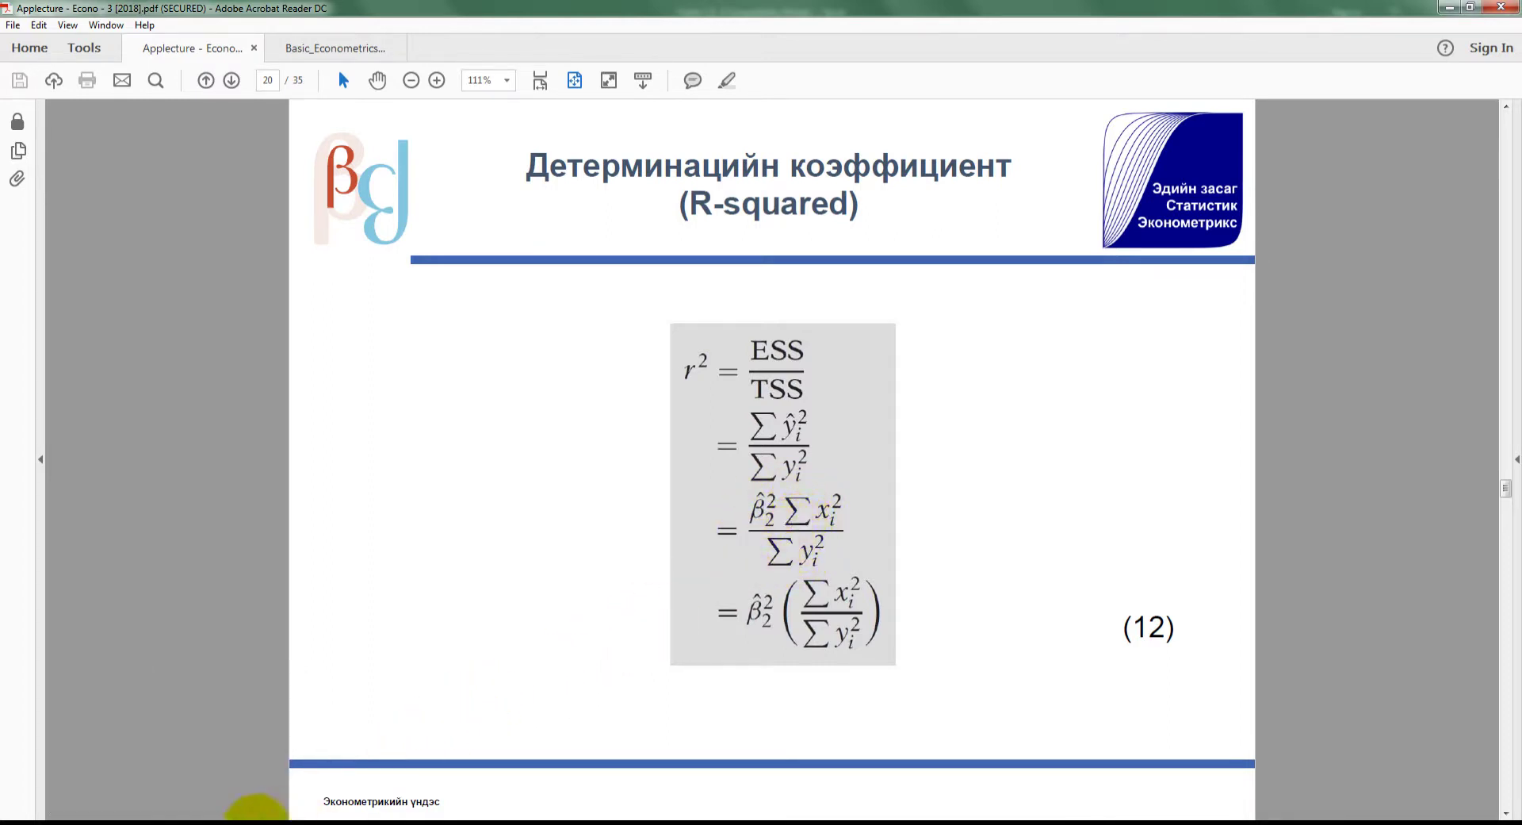
left_click(215, 817)
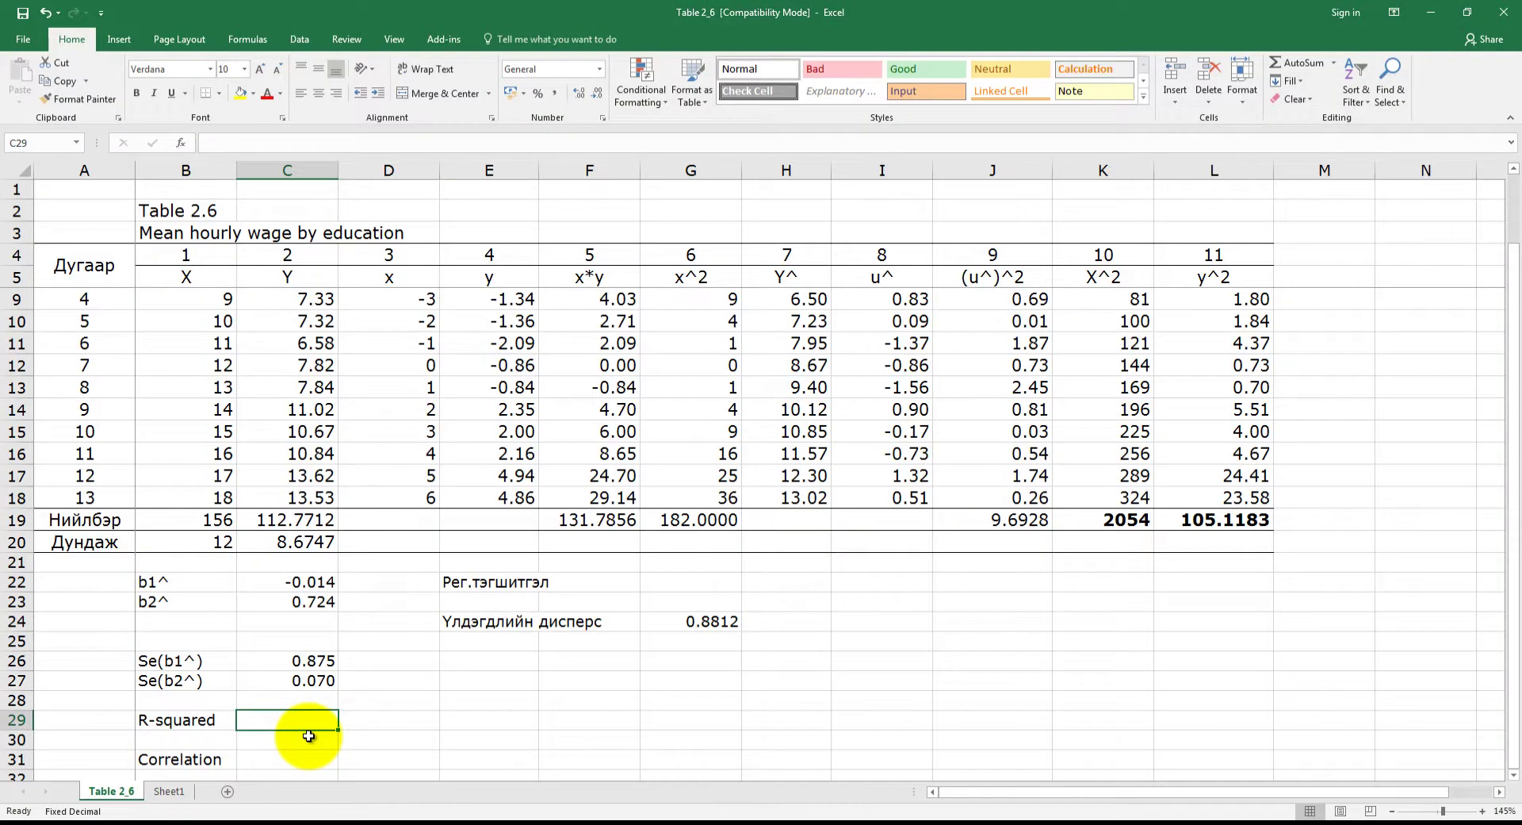
Step: Enter =C23*C23*G19/L19 in C29 for R-squared
type("=")
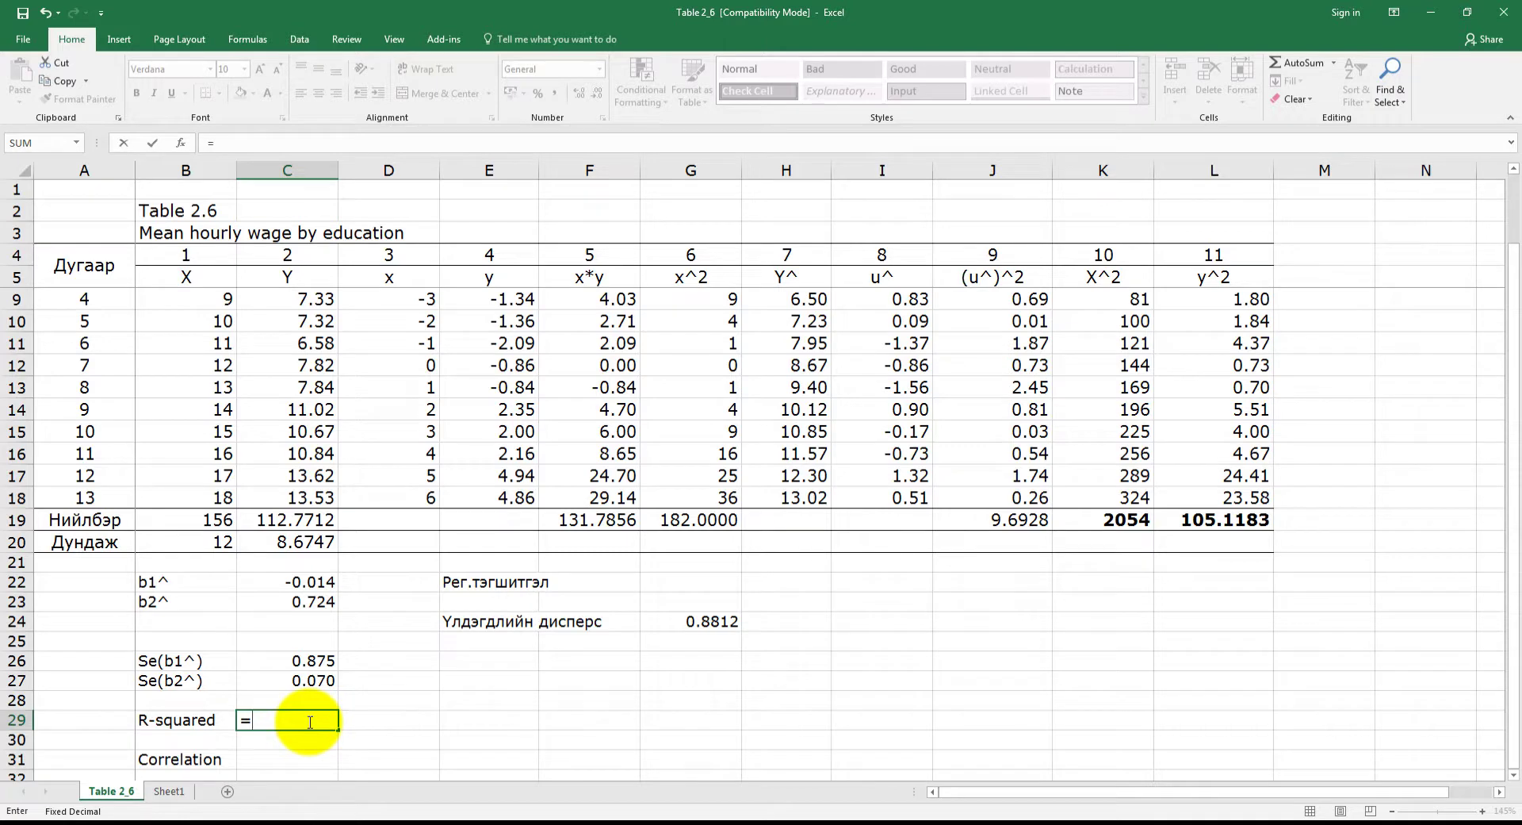
left_click(315, 602)
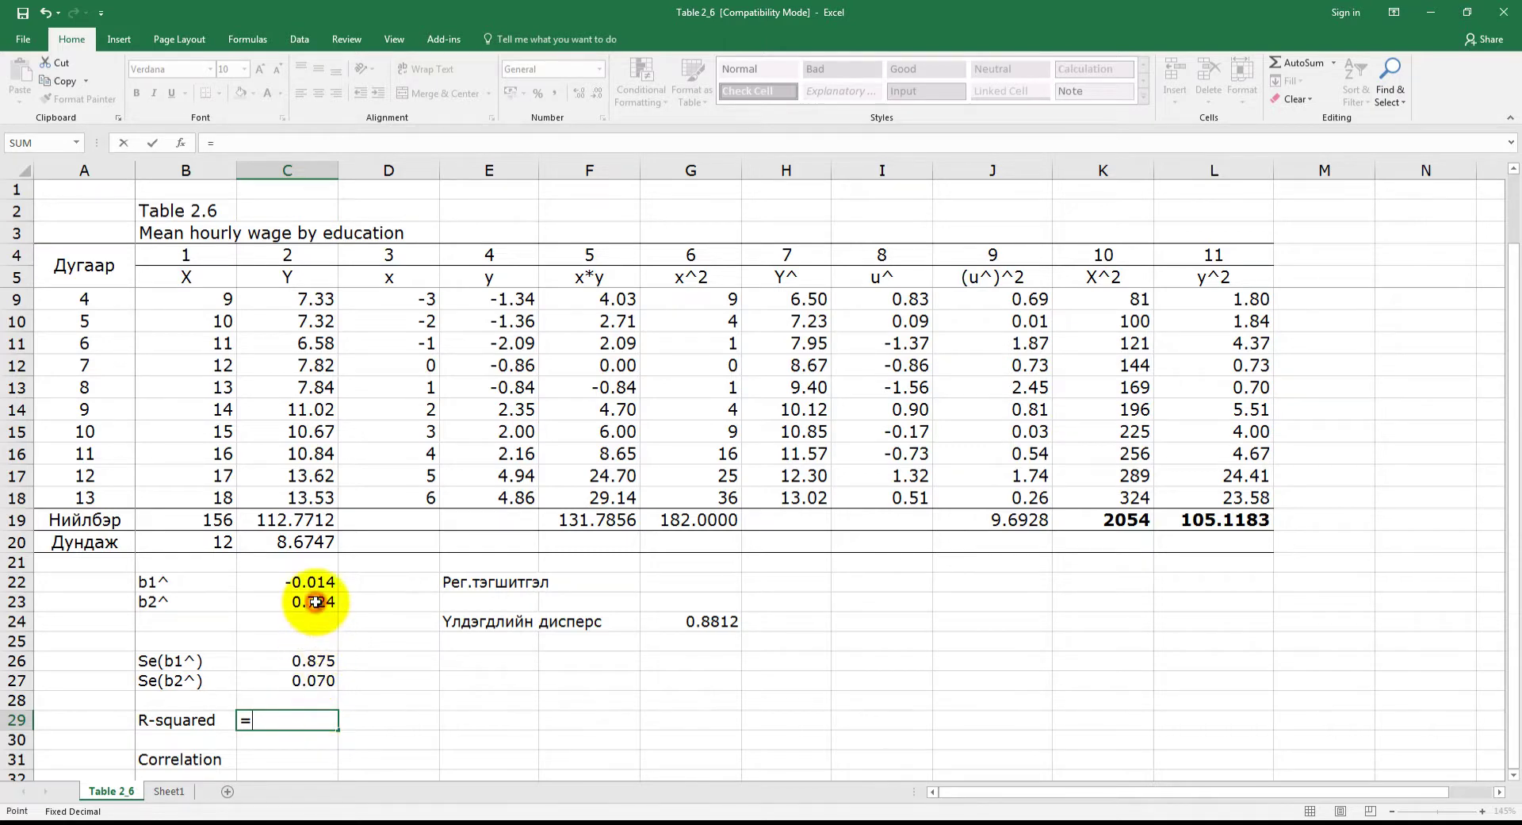
type("*")
left_click(316, 602)
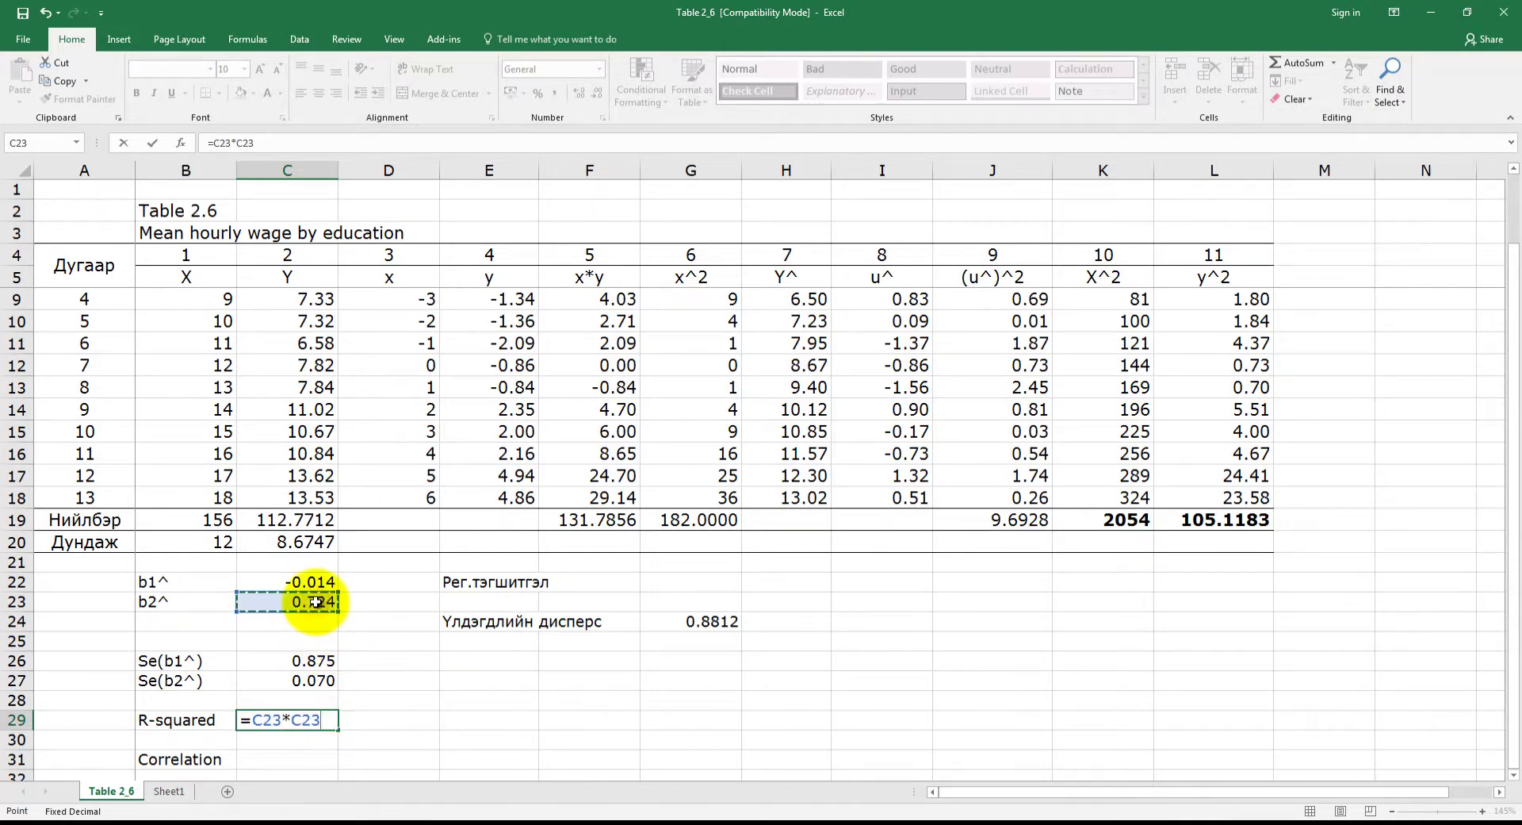
type("*")
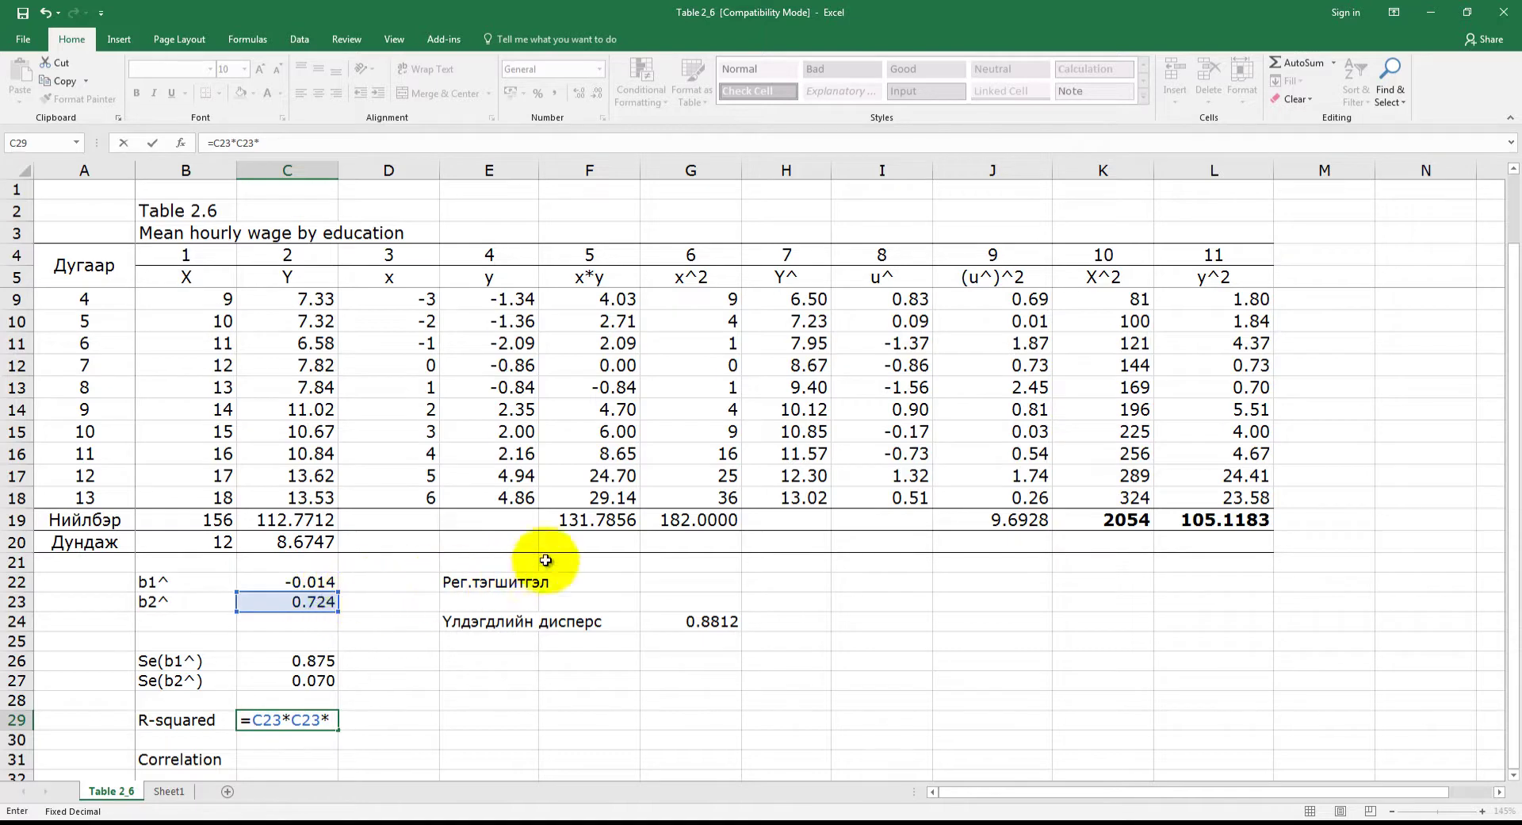
left_click(701, 519)
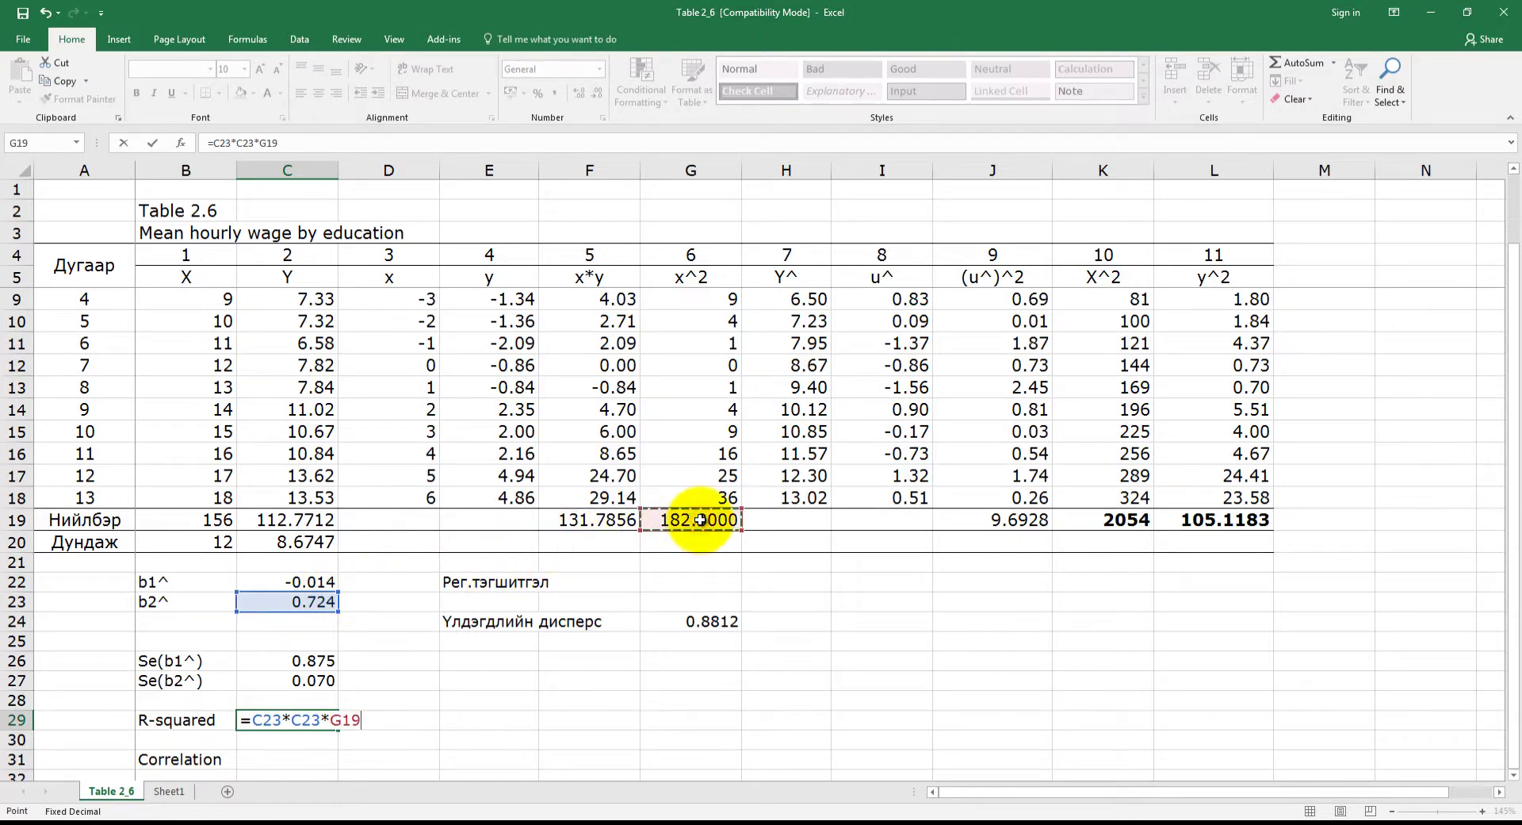
type("/")
left_click(1192, 519)
key("Return")
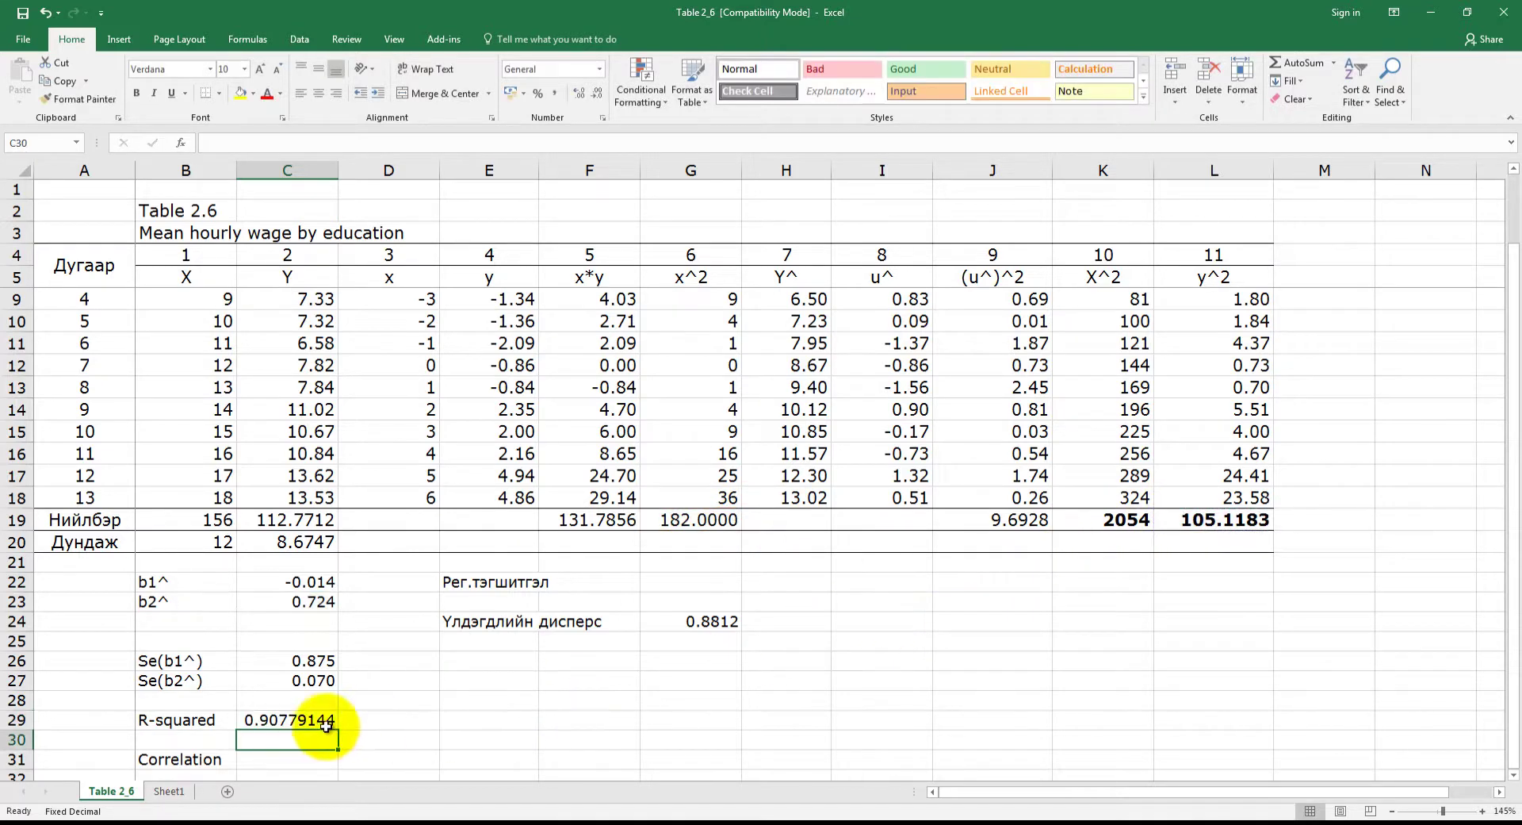
Step: Round the R-squared display to three decimals, showing 0.908
left_click(326, 720)
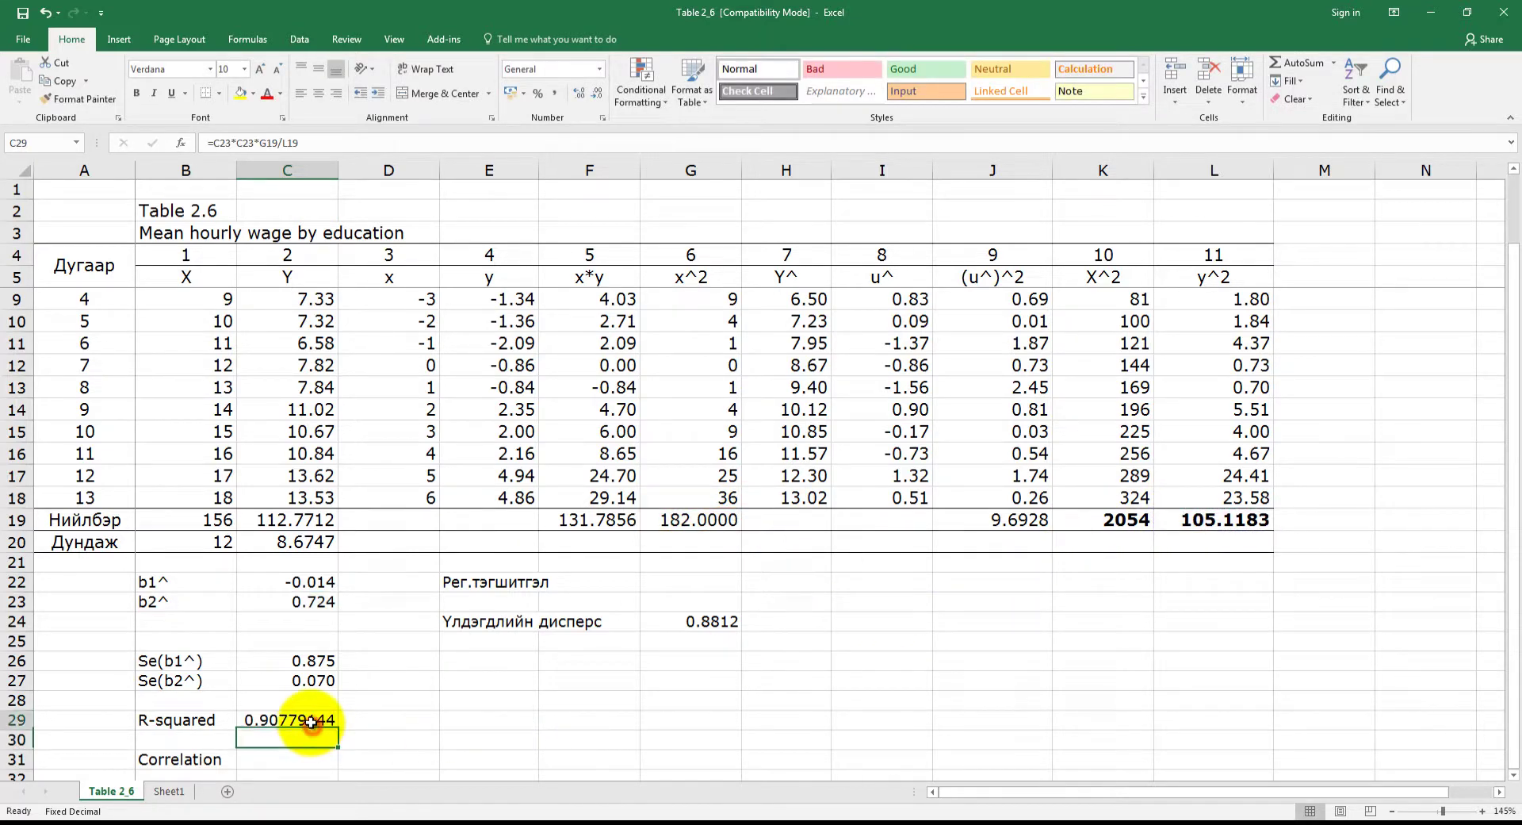
left_click(595, 94)
left_click(596, 94)
left_click(595, 94)
left_click(595, 93)
left_click(595, 94)
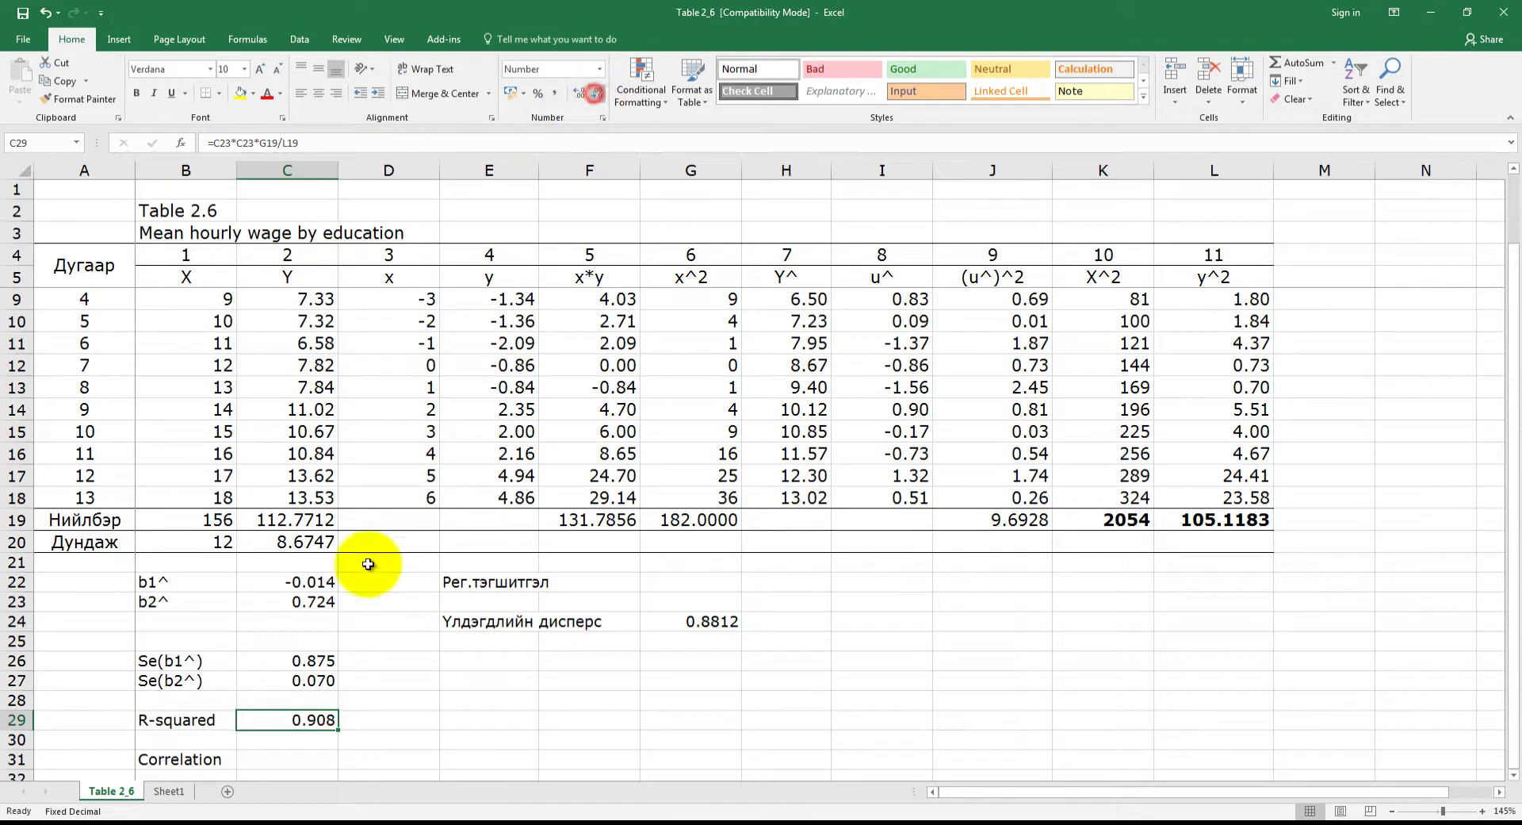
left_click(309, 759)
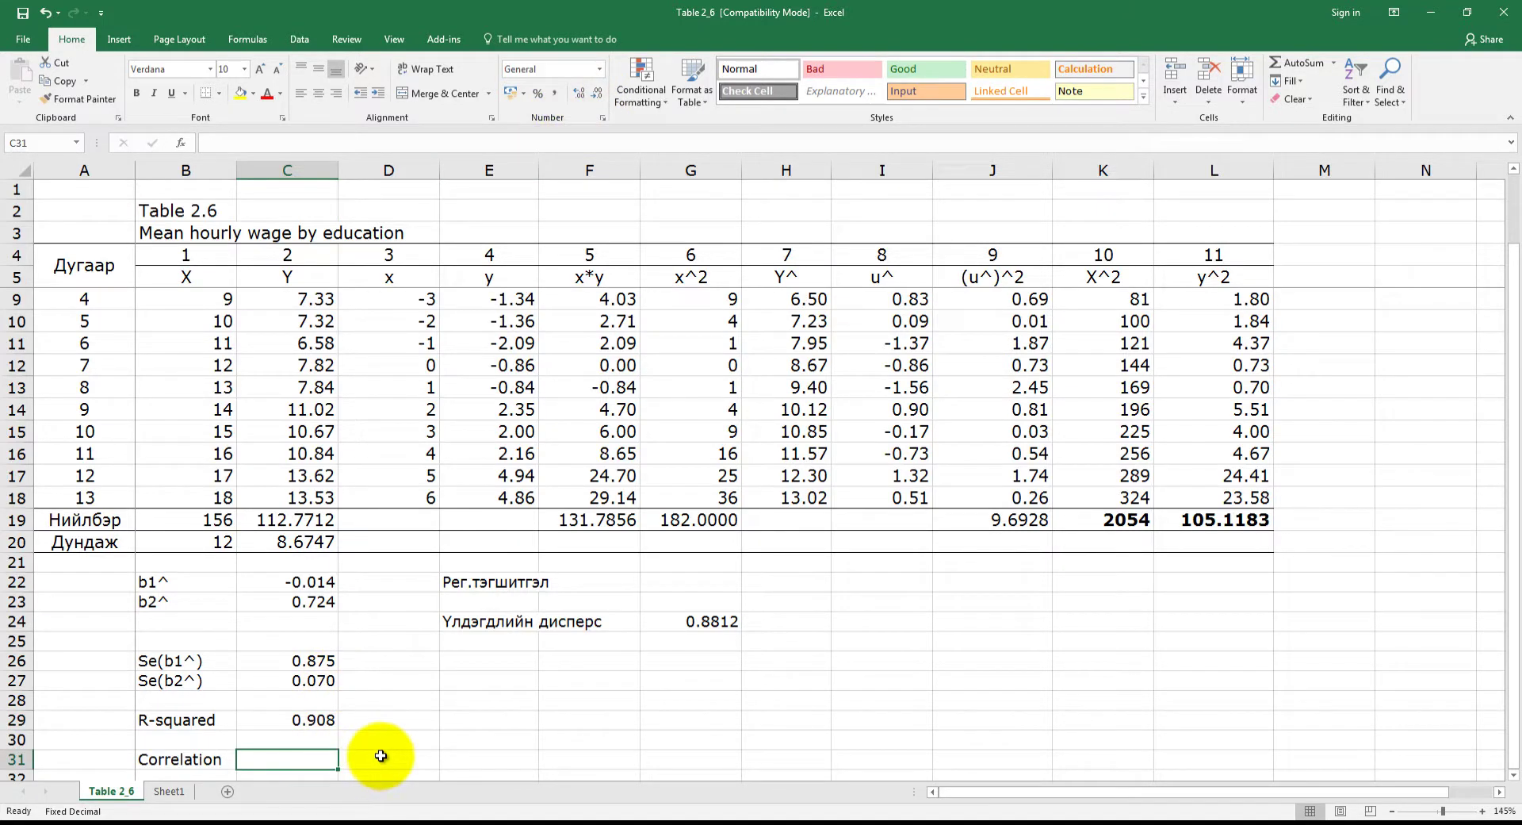
key("alt+Tab")
scroll(486, 663, "down", 1)
scroll(486, 663, "down", 1)
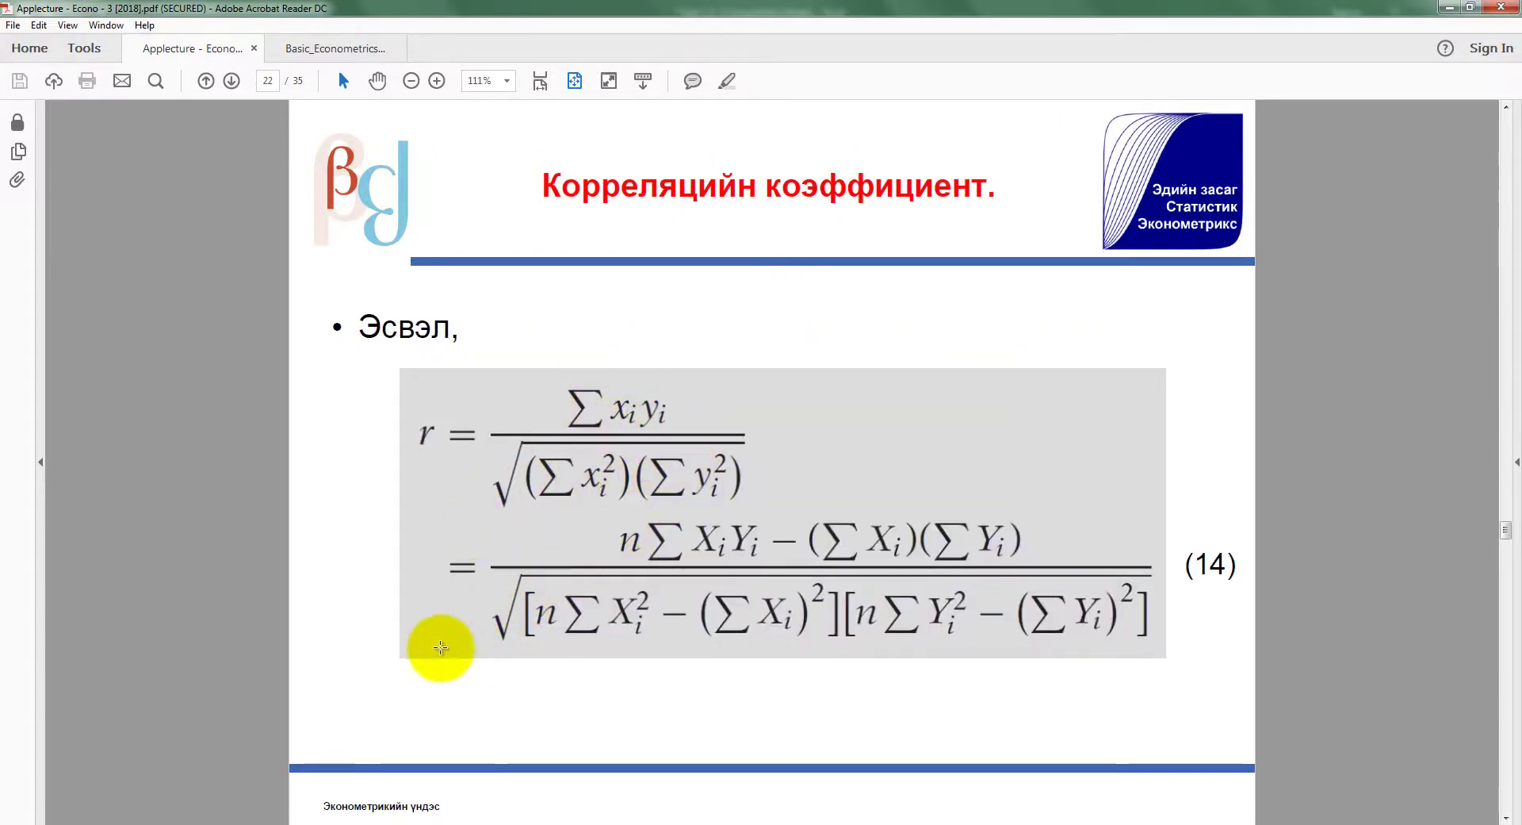
mouse_move(211, 821)
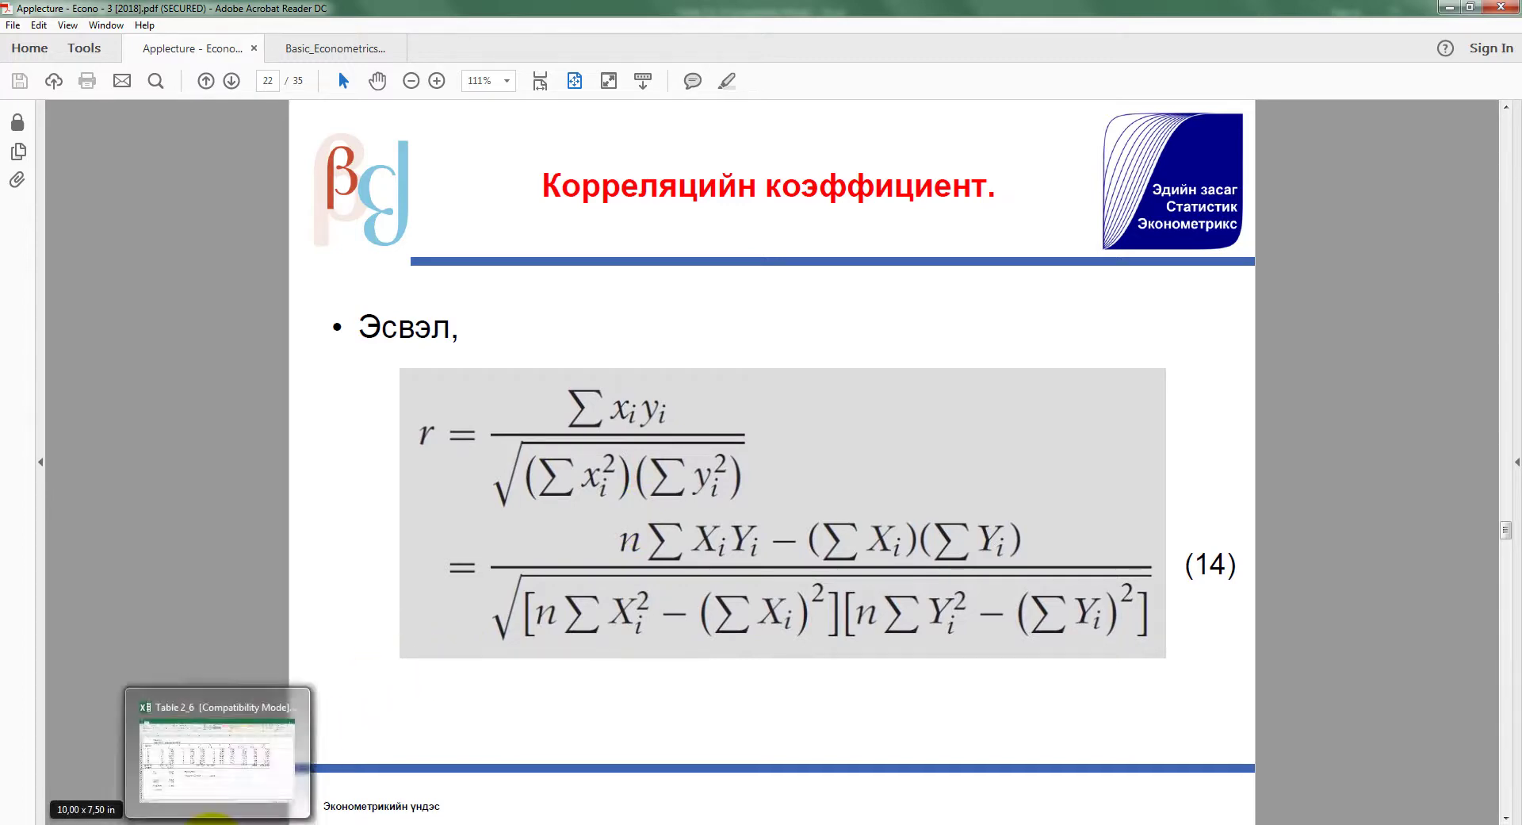
left_click(204, 785)
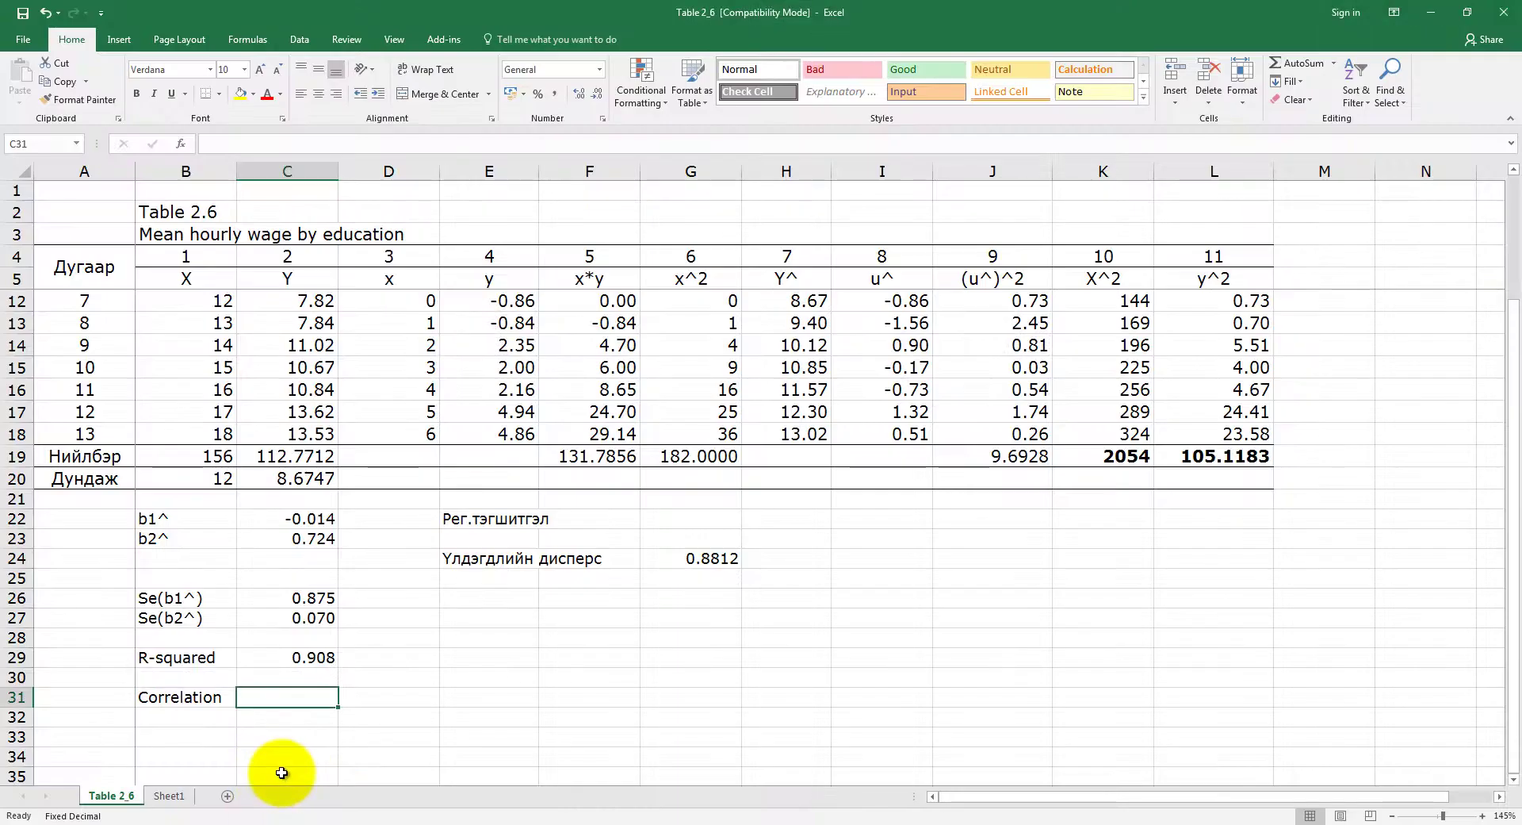
Step: Enter =F19/(G19*L19)^0.5 in C31 for the correlation
type("=(")
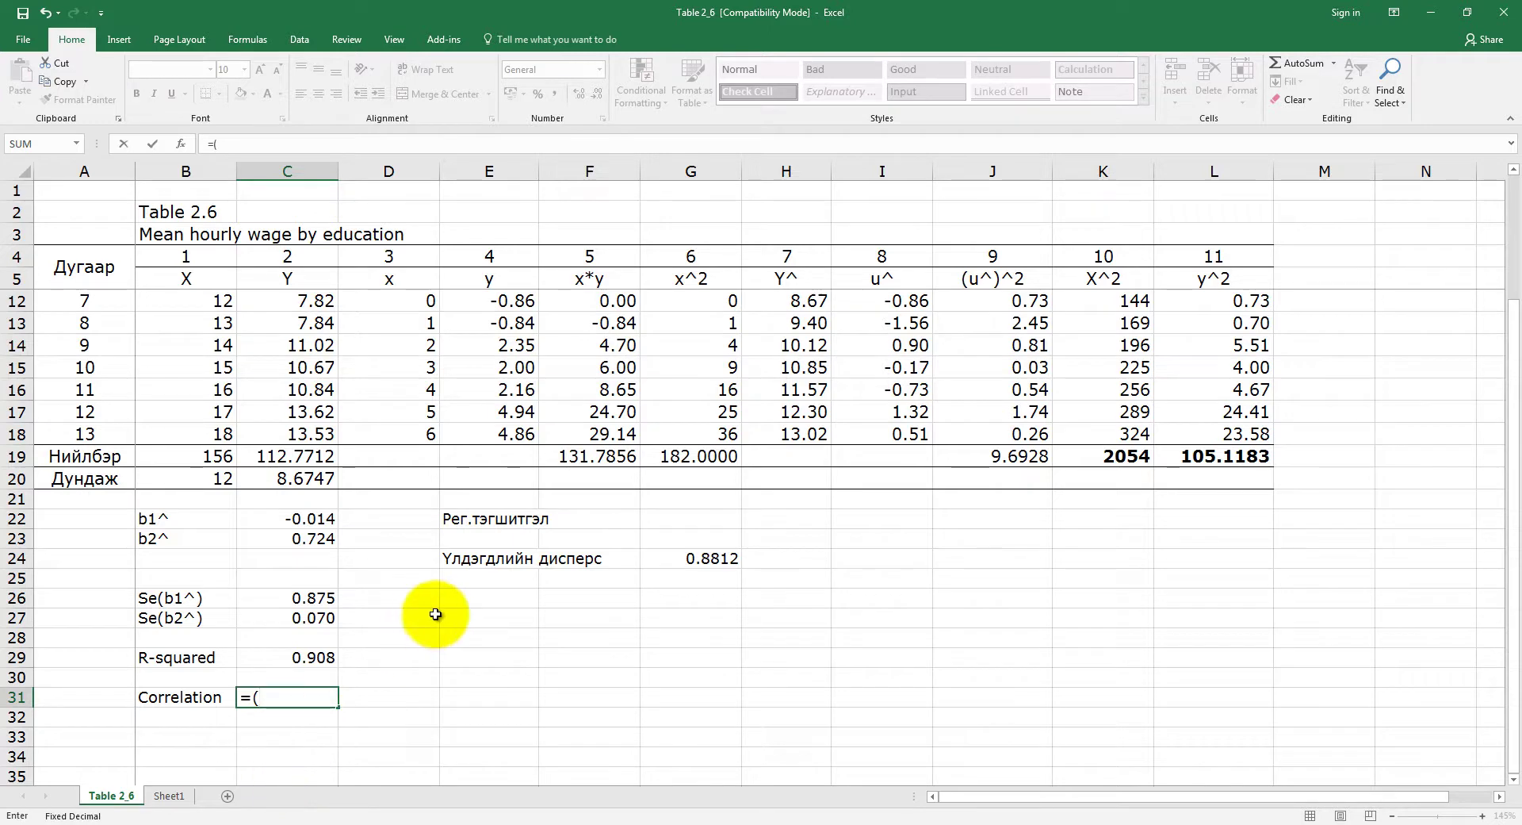
key("BackSpace")
left_click(607, 456)
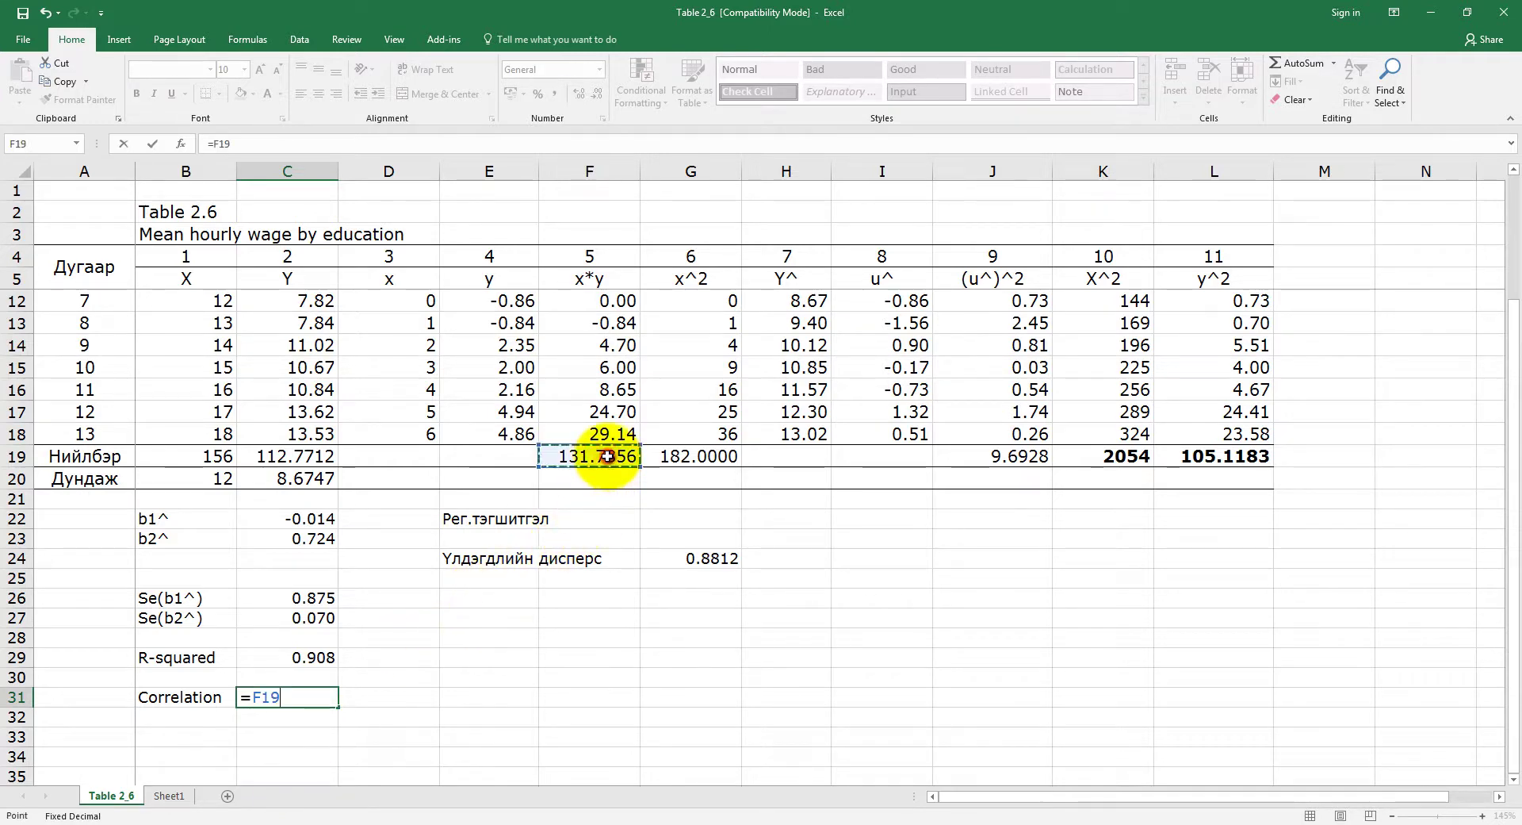
type("/(")
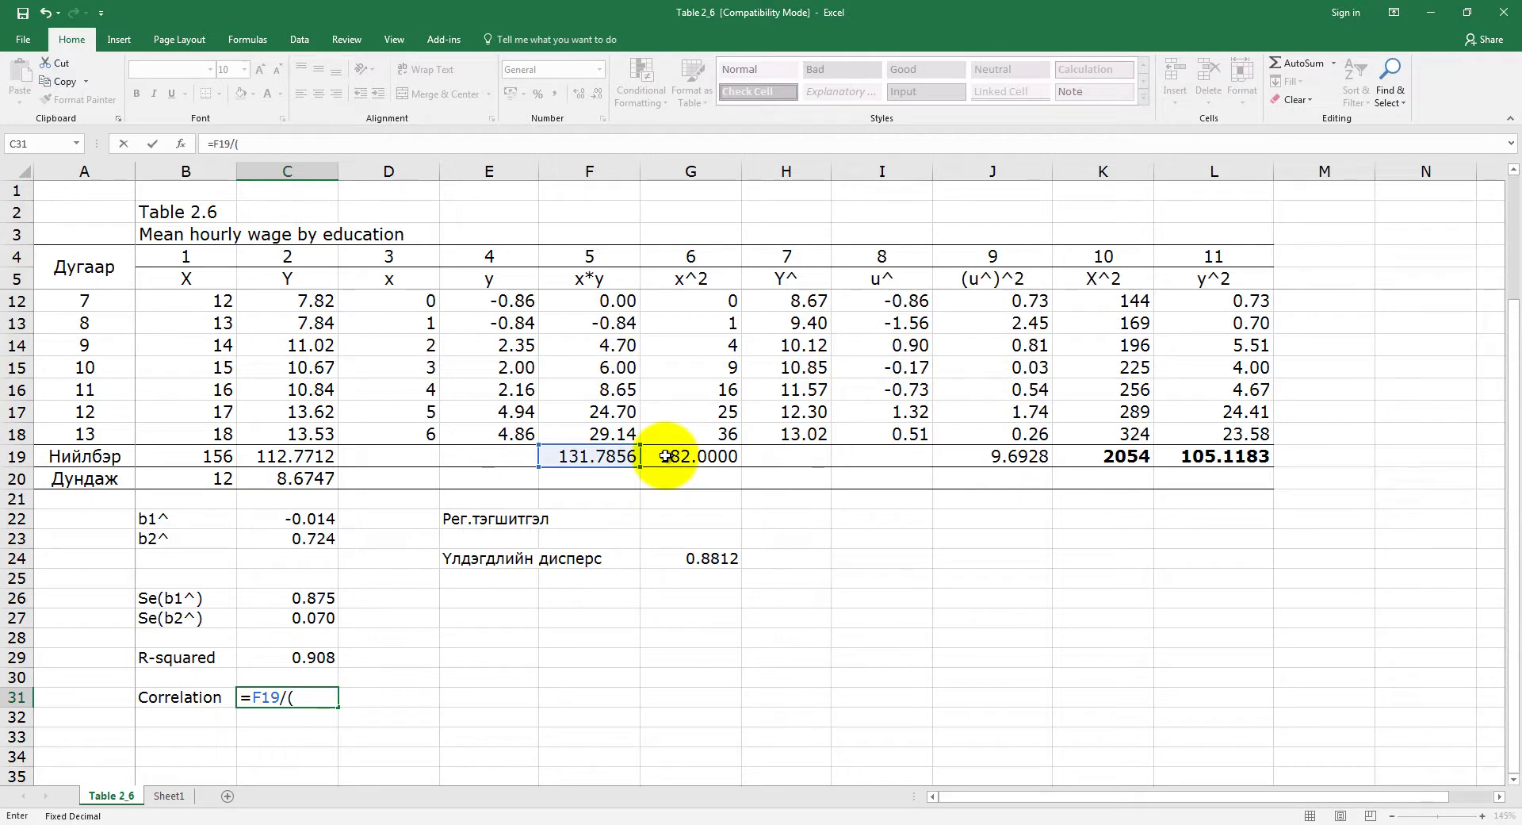
left_click(666, 456)
type("*")
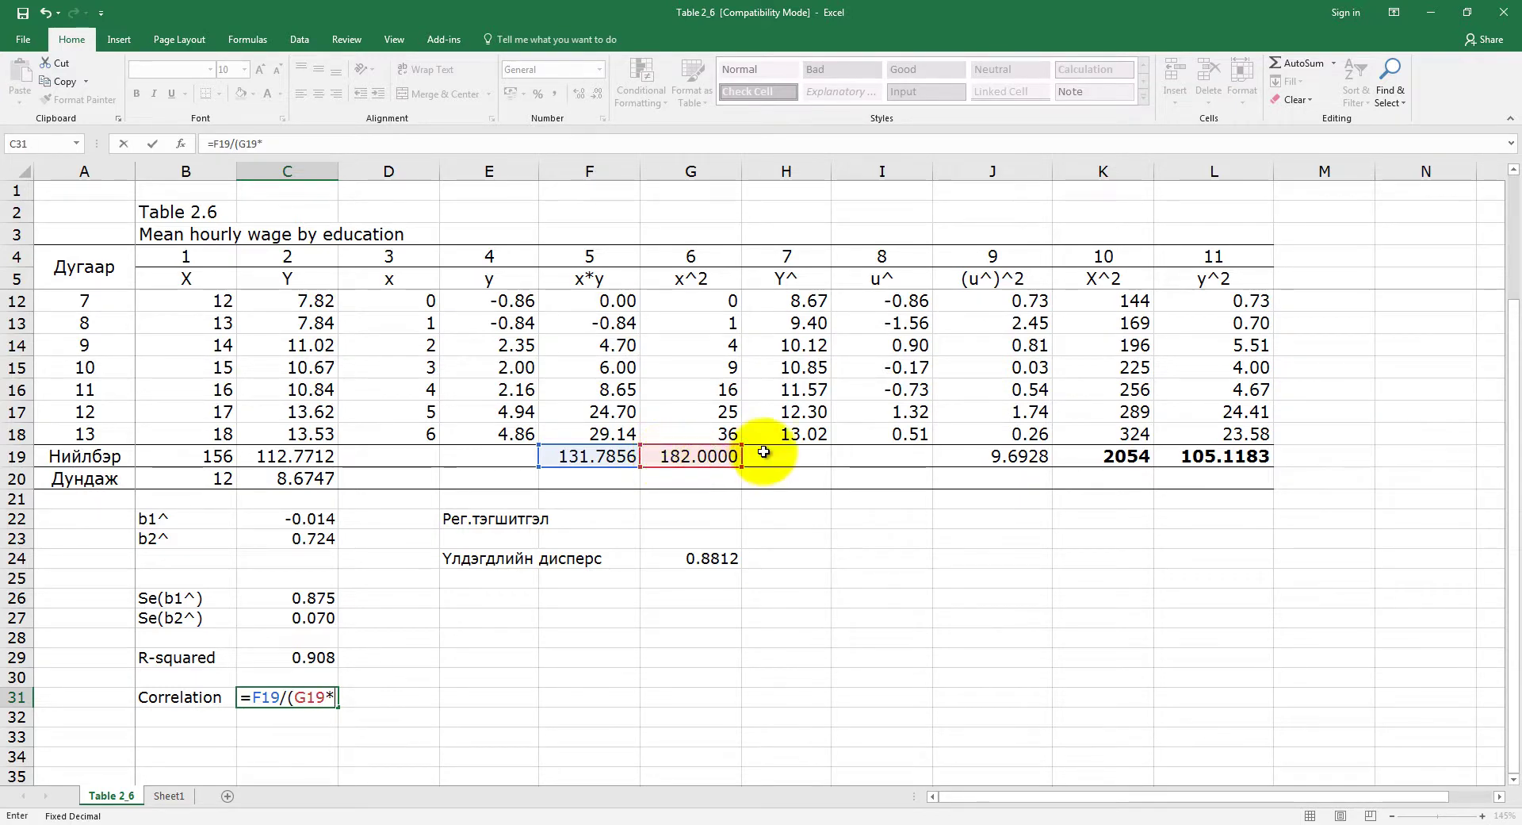
left_click(1187, 457)
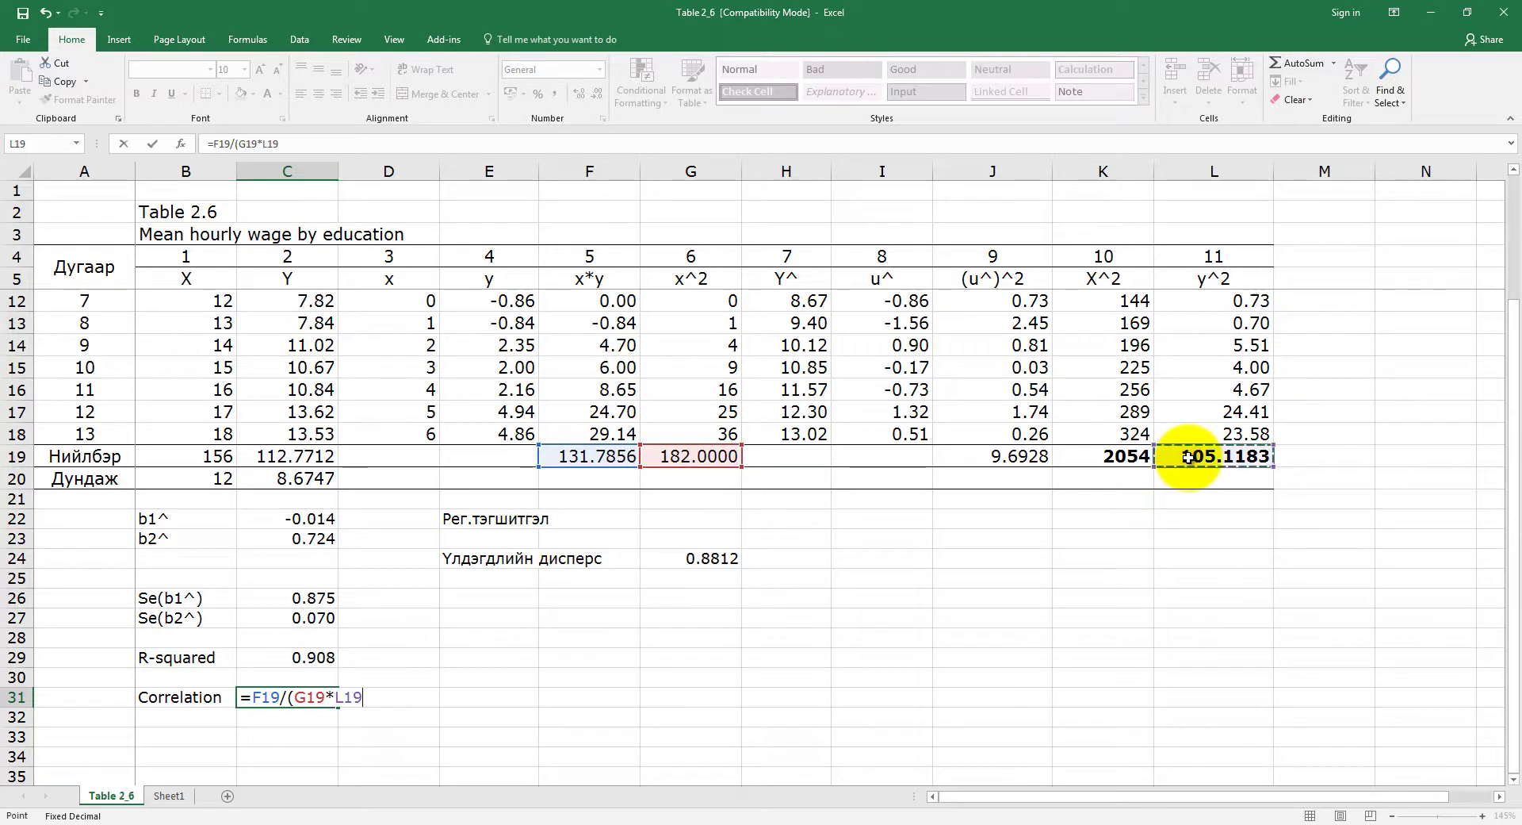
type(")^0.5")
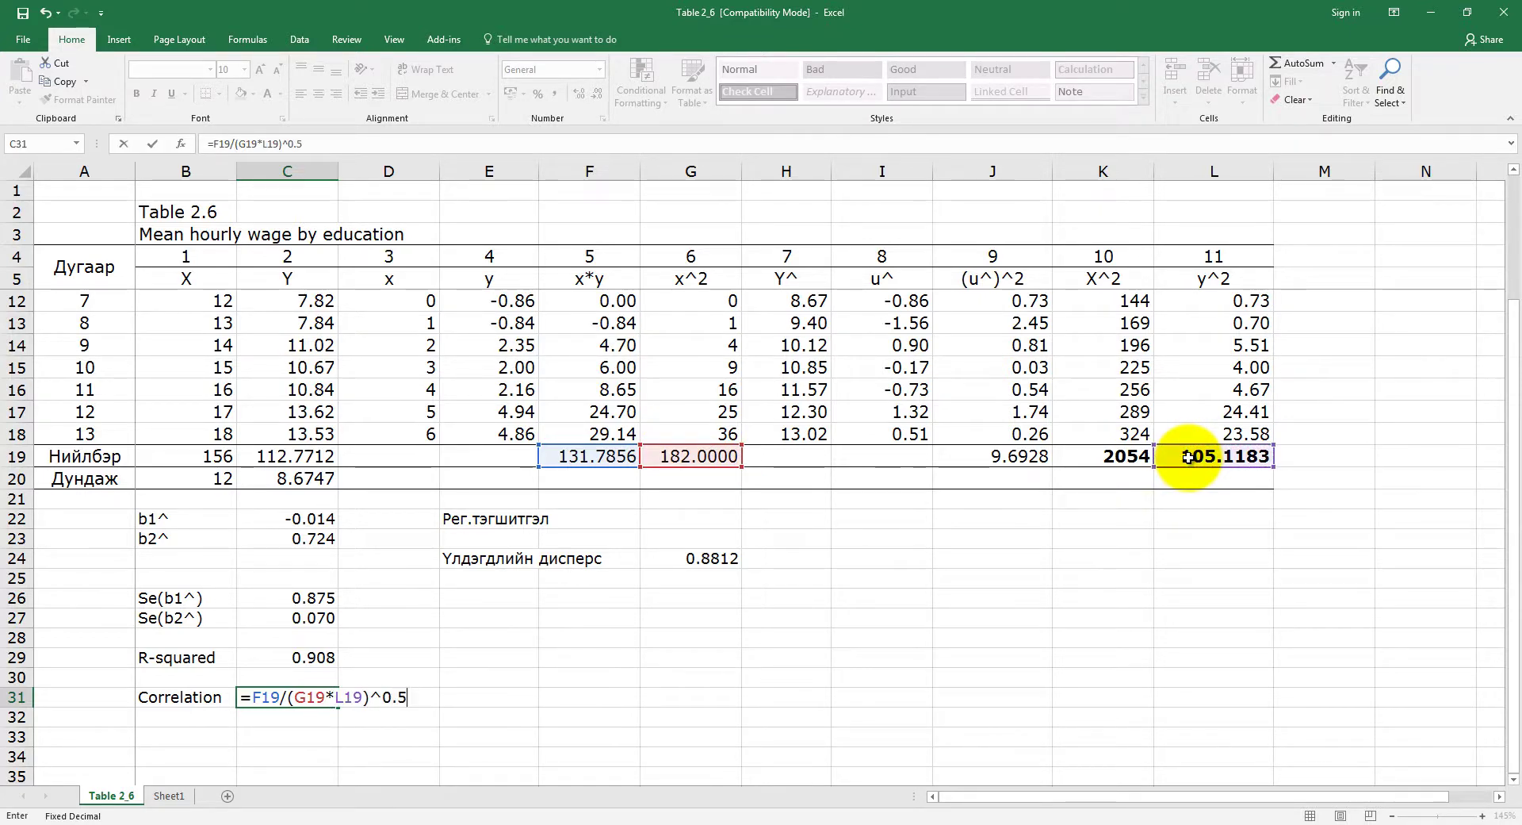
key("Return")
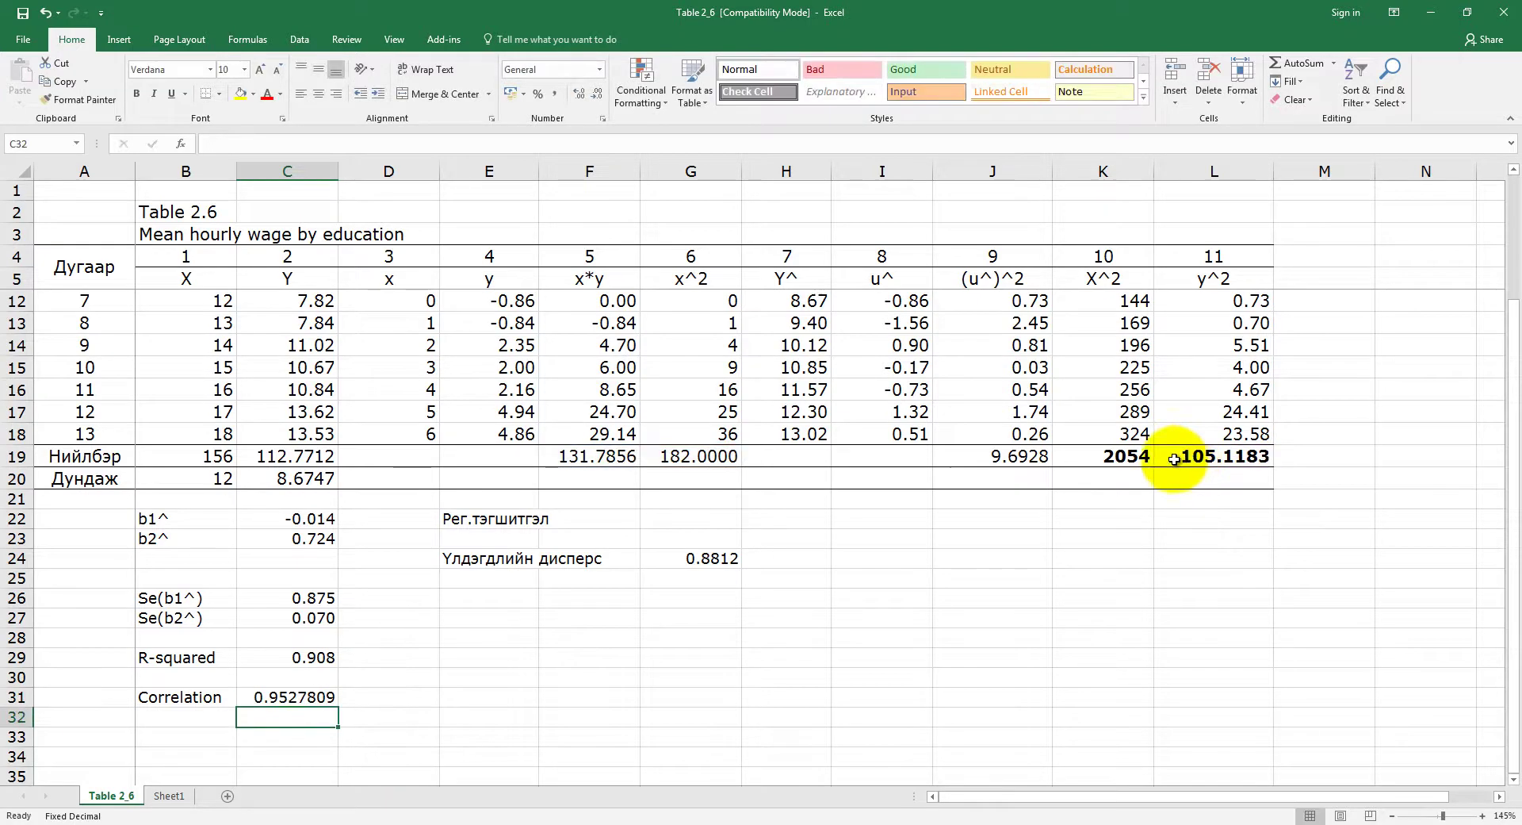
Step: Round the correlation display to three decimals, showing 0.953
left_click(316, 697)
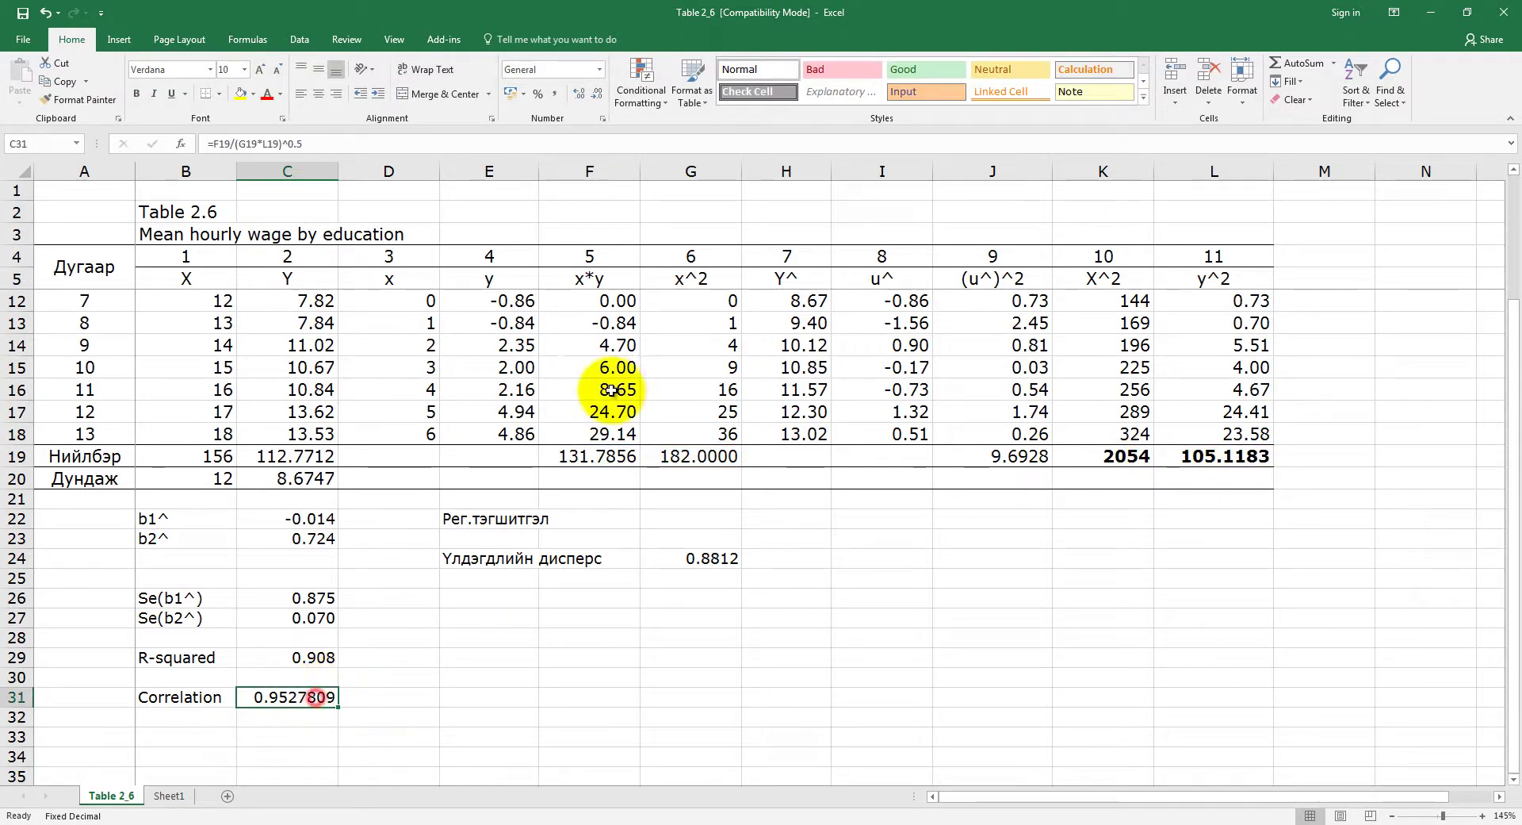
left_click(598, 97)
left_click(598, 97)
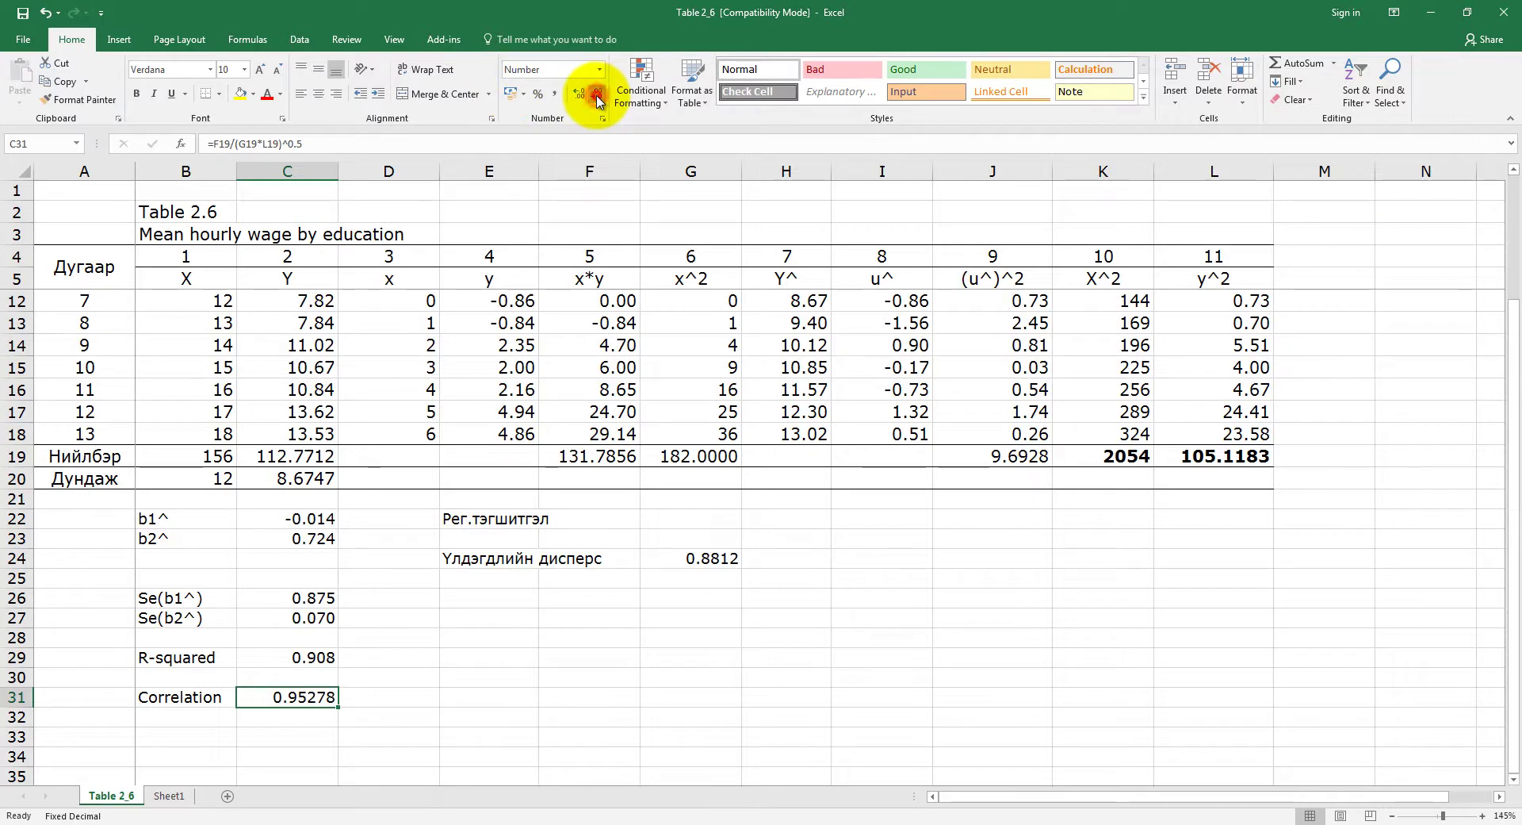
left_click(597, 97)
left_click(598, 97)
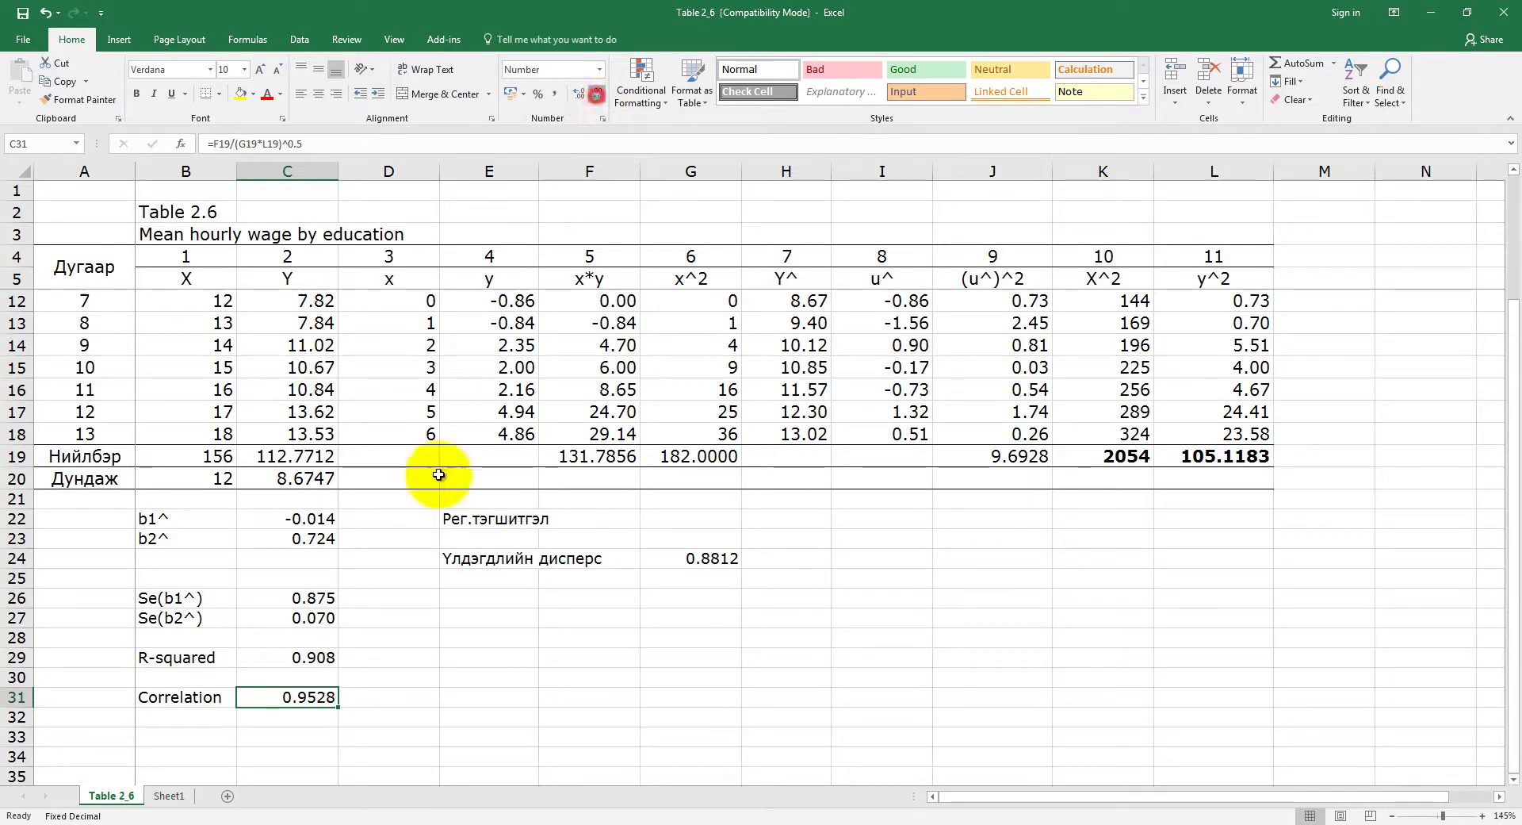
left_click(391, 696)
left_click(313, 716)
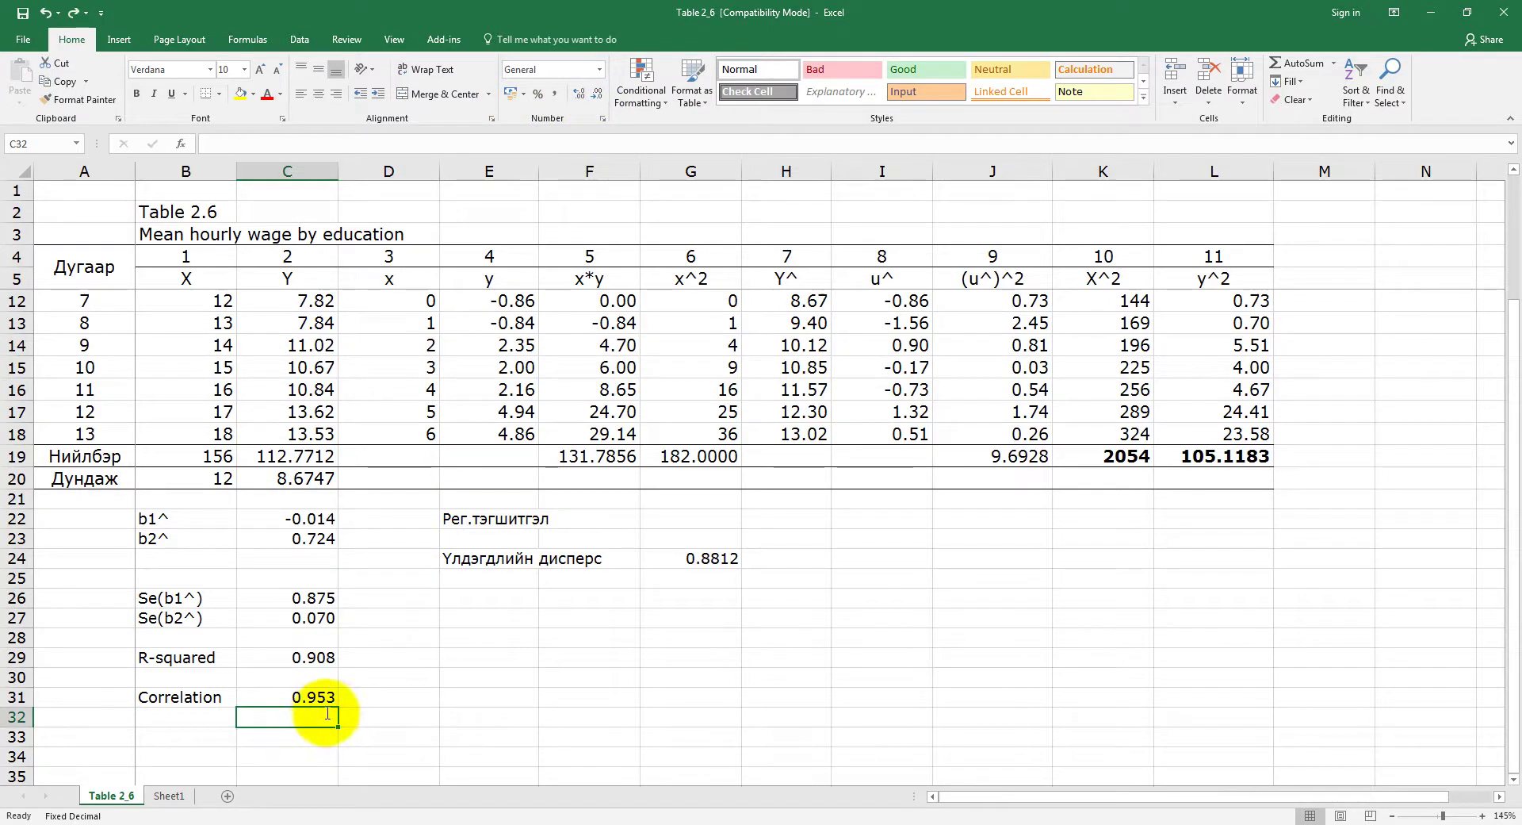
Step: Enter =C29^0.5 in C32 and reduce its decimals, showing 0.9527808983
type("=")
left_click(316, 656)
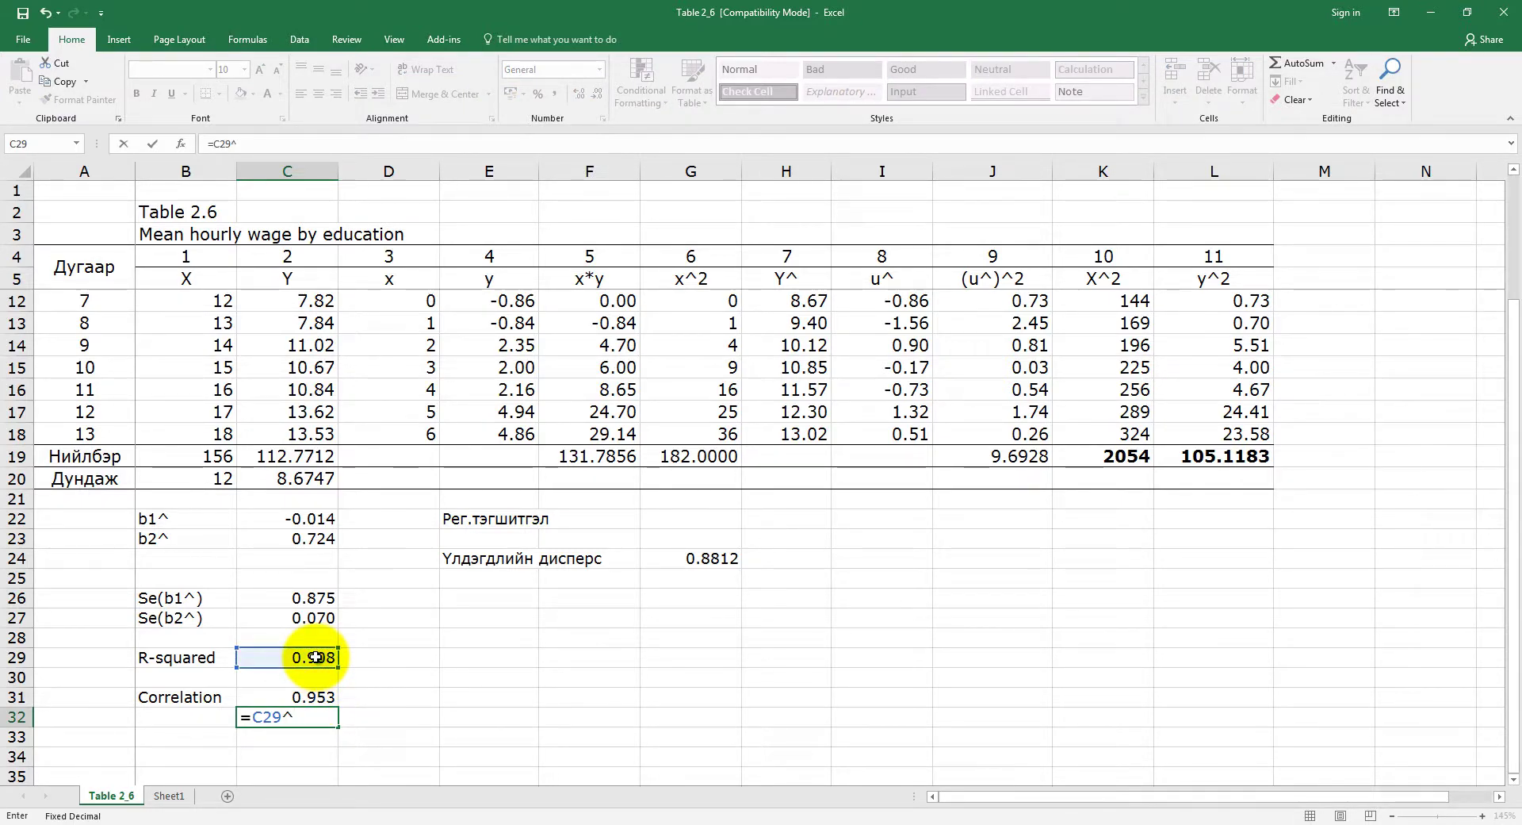
type("0.5")
key("ctrl+Return")
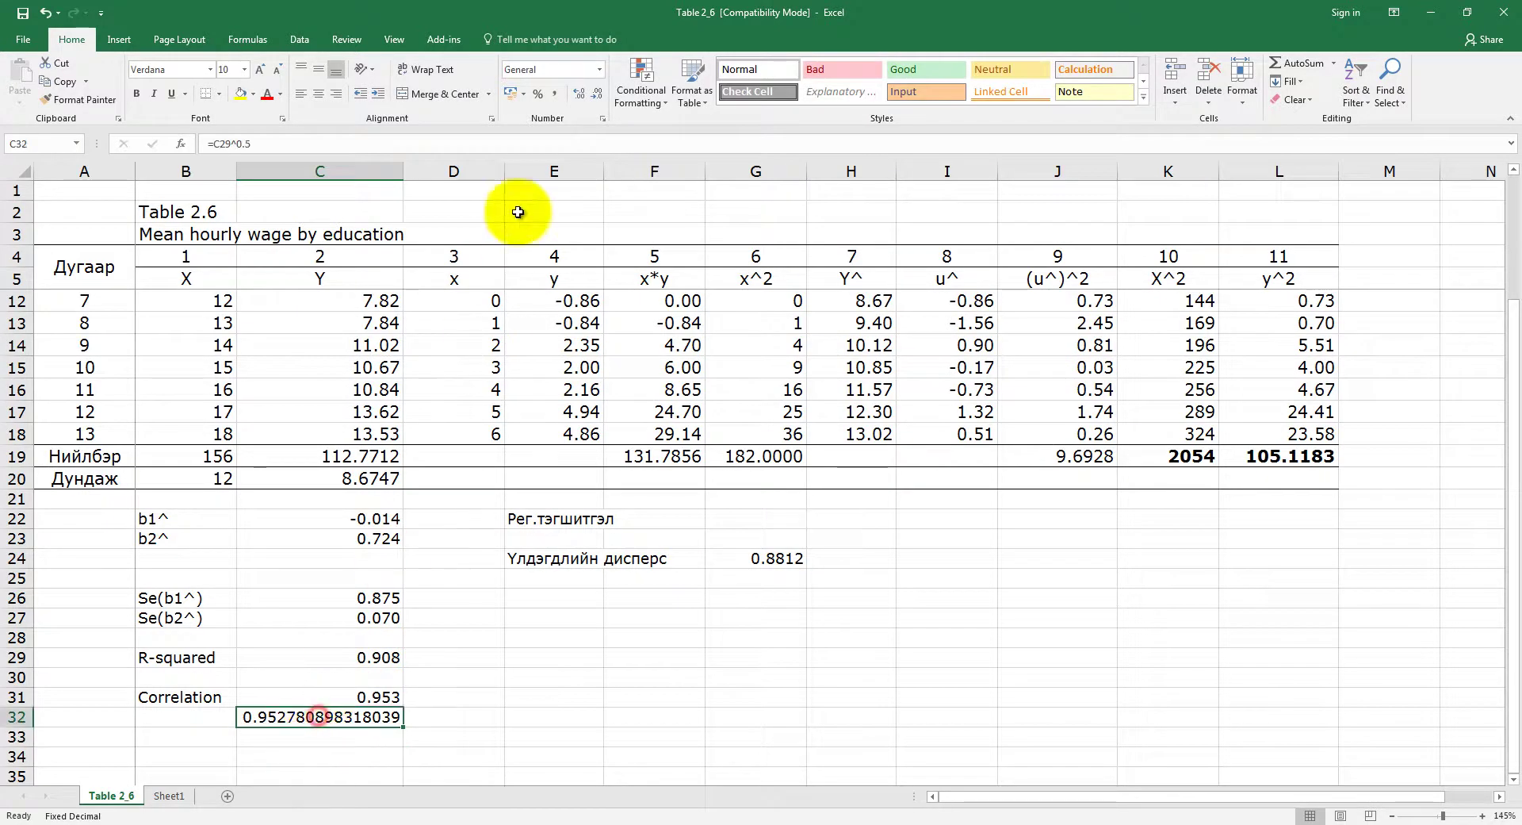
left_click(598, 95)
left_click(598, 95)
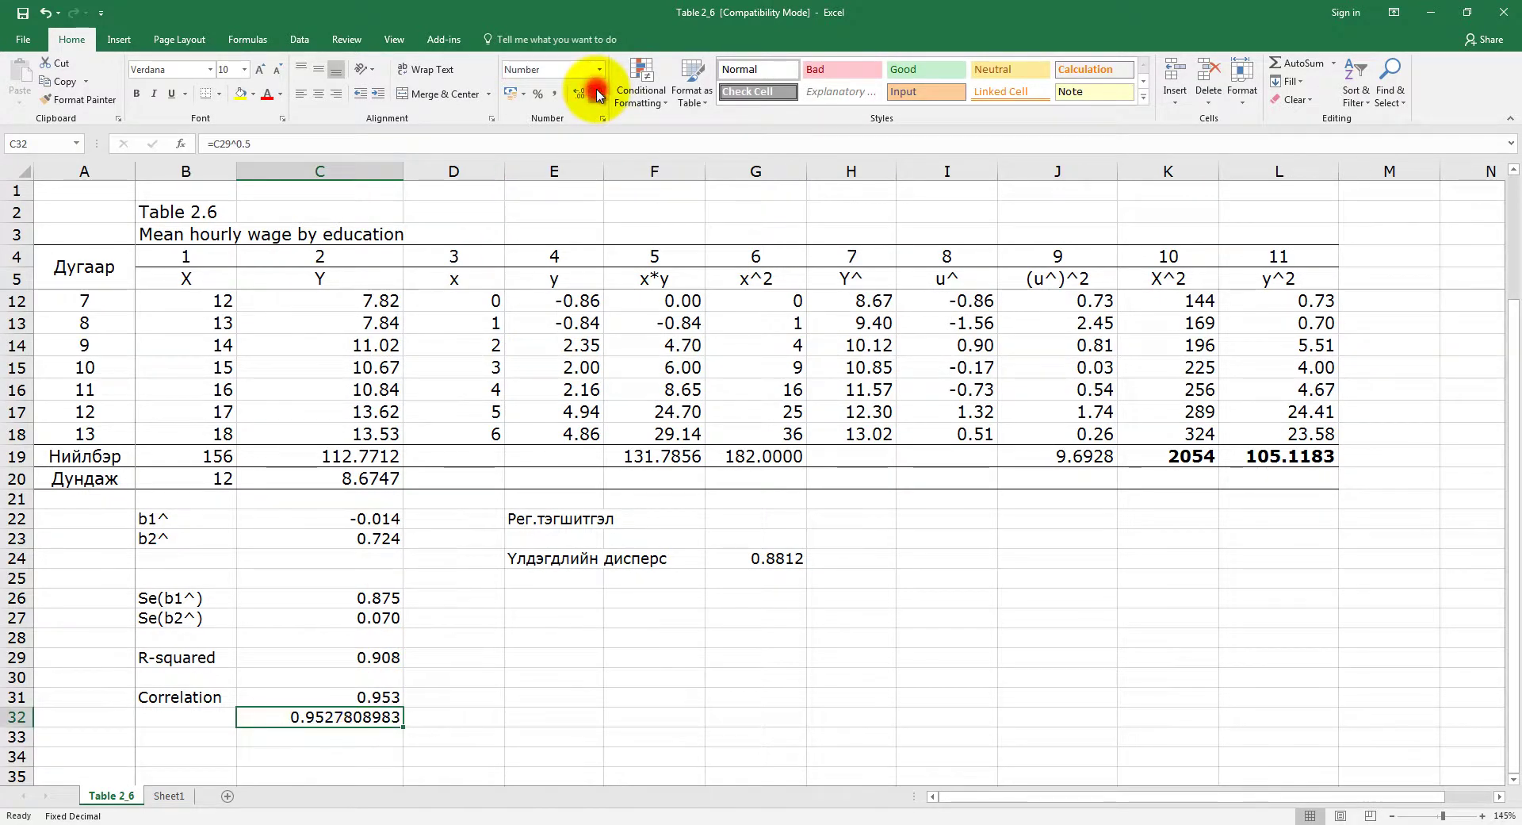